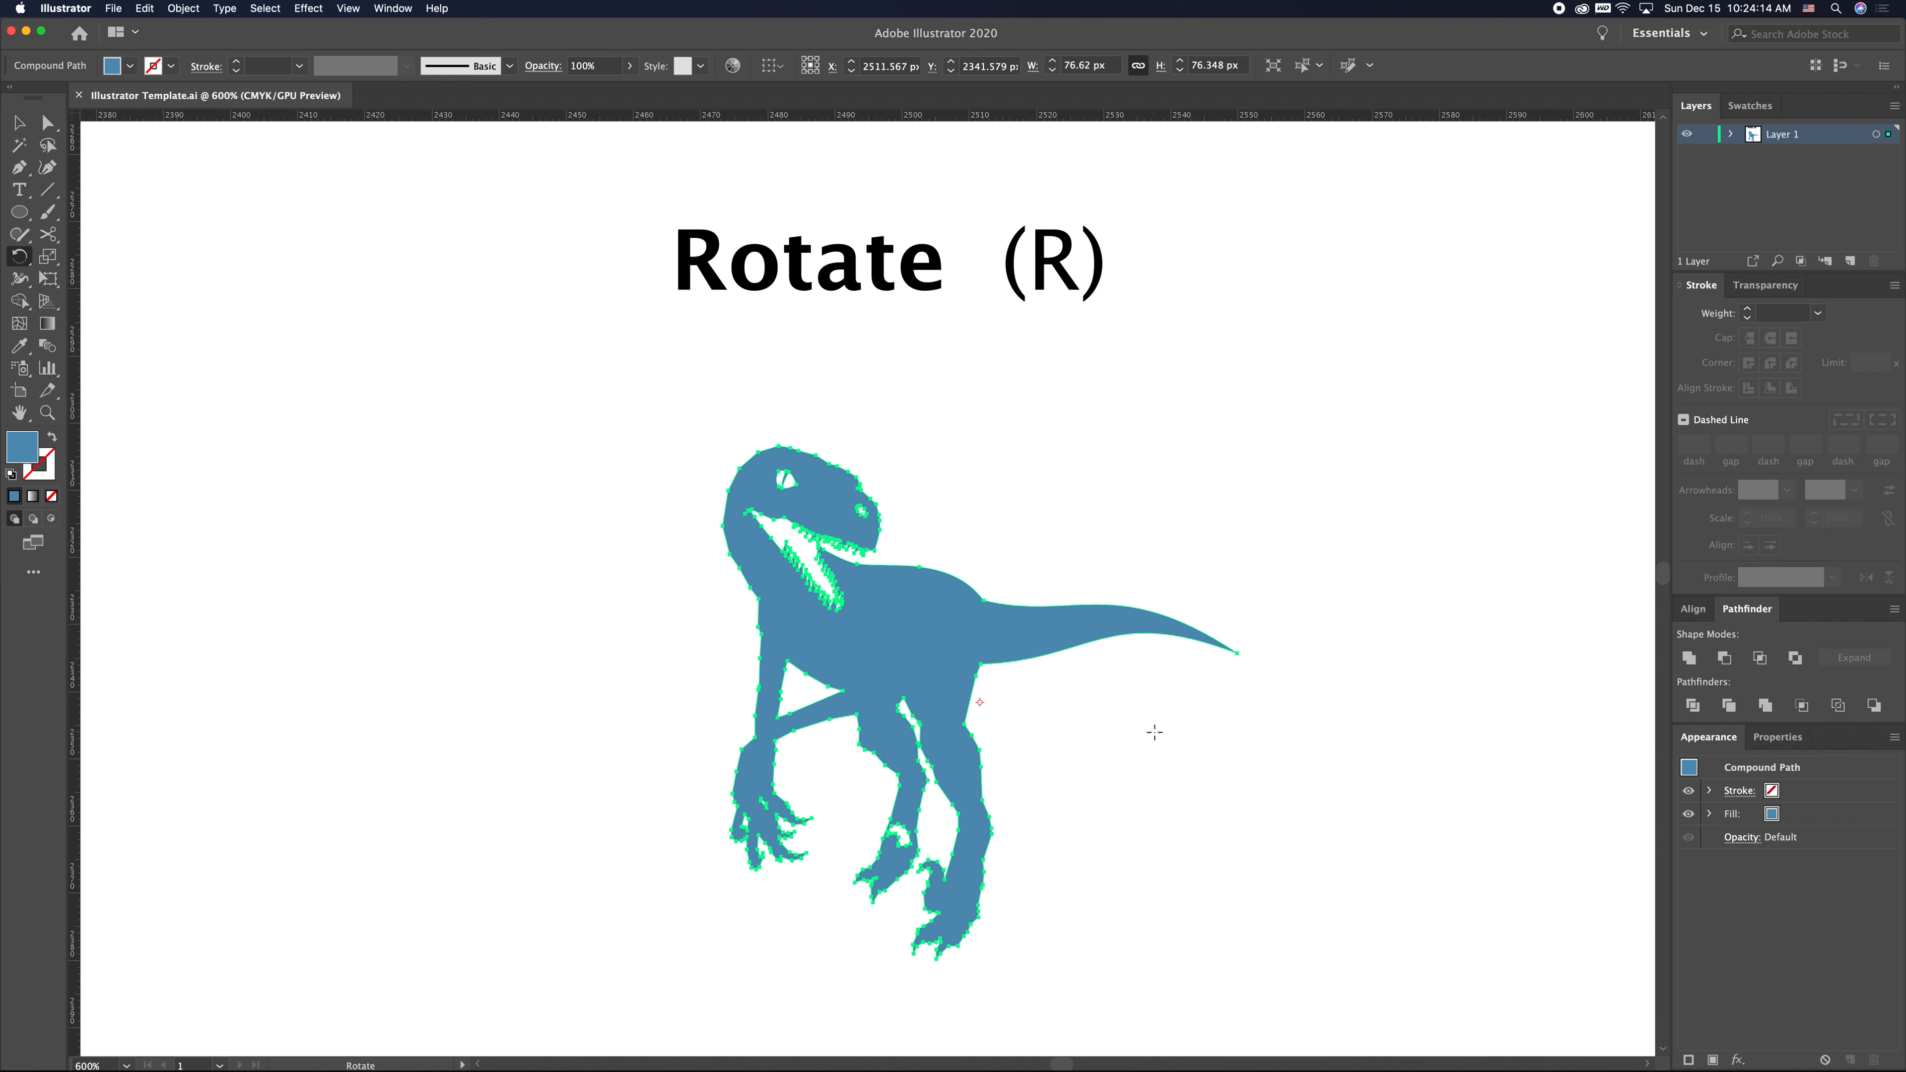
drag(1187, 725, 1242, 753)
key(super+z)
click(393, 493)
mouse_move(1224, 784)
mouse_down()
mouse_move(1253, 690)
mouse_move(1251, 443)
mouse_move(1240, 650)
mouse_move(1202, 758)
mouse_up()
key(a)
click(648, 665)
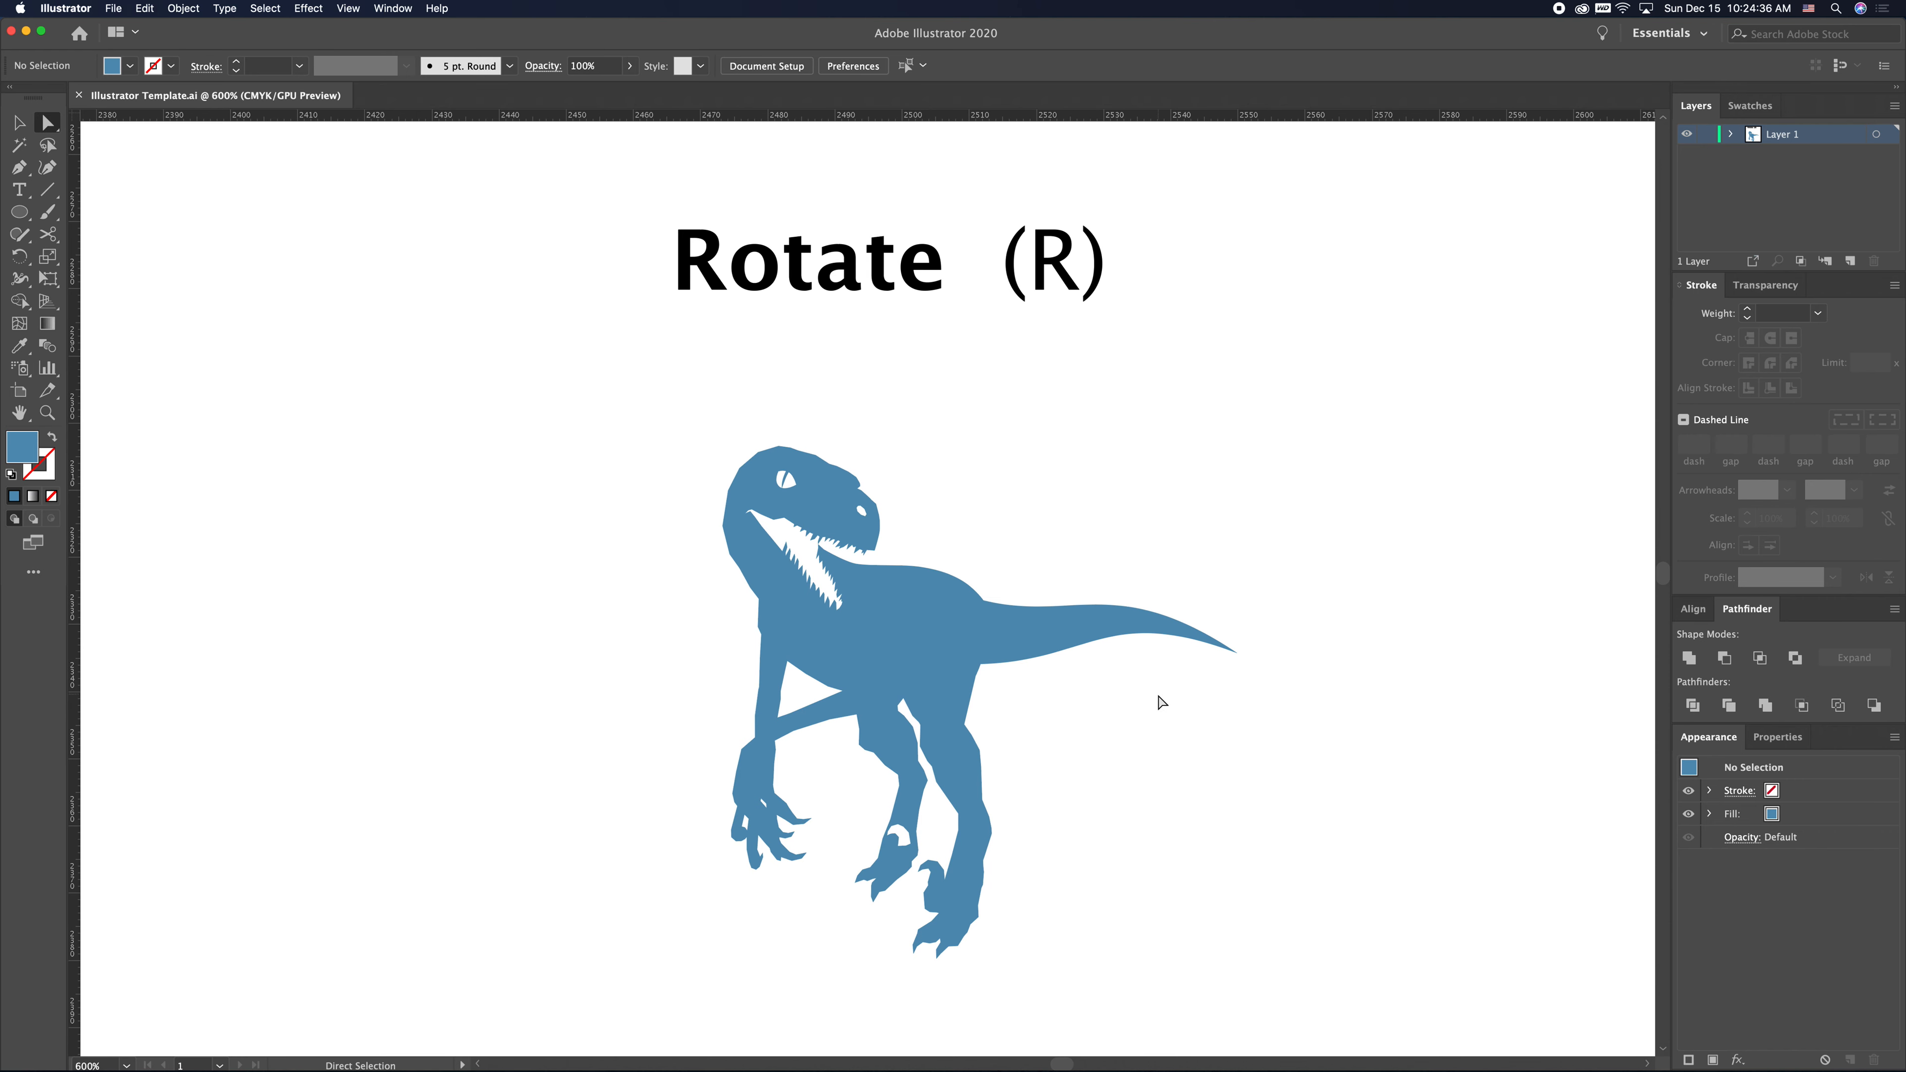
- Select the tail's anchor points and rotate them slightly upward with the Rotate tool
click(1156, 695)
drag(1357, 766, 1007, 485)
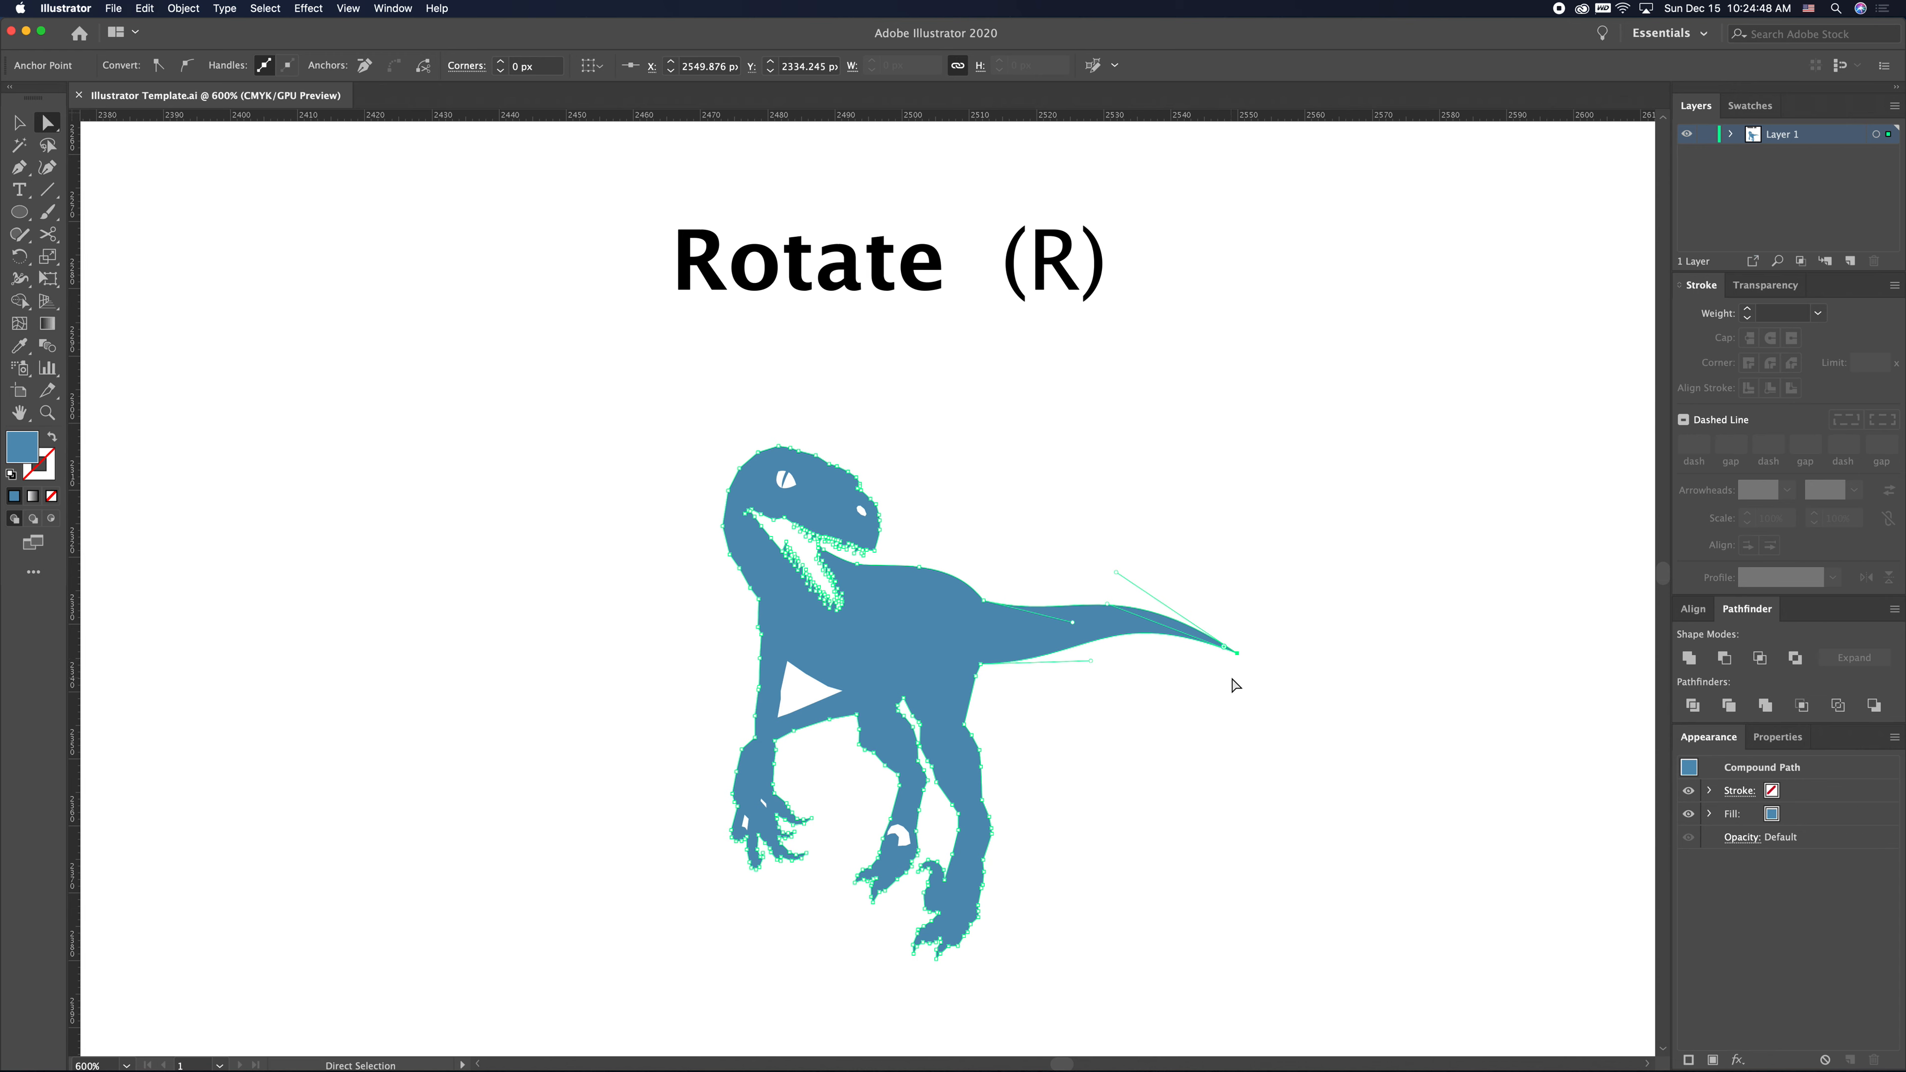
key(r)
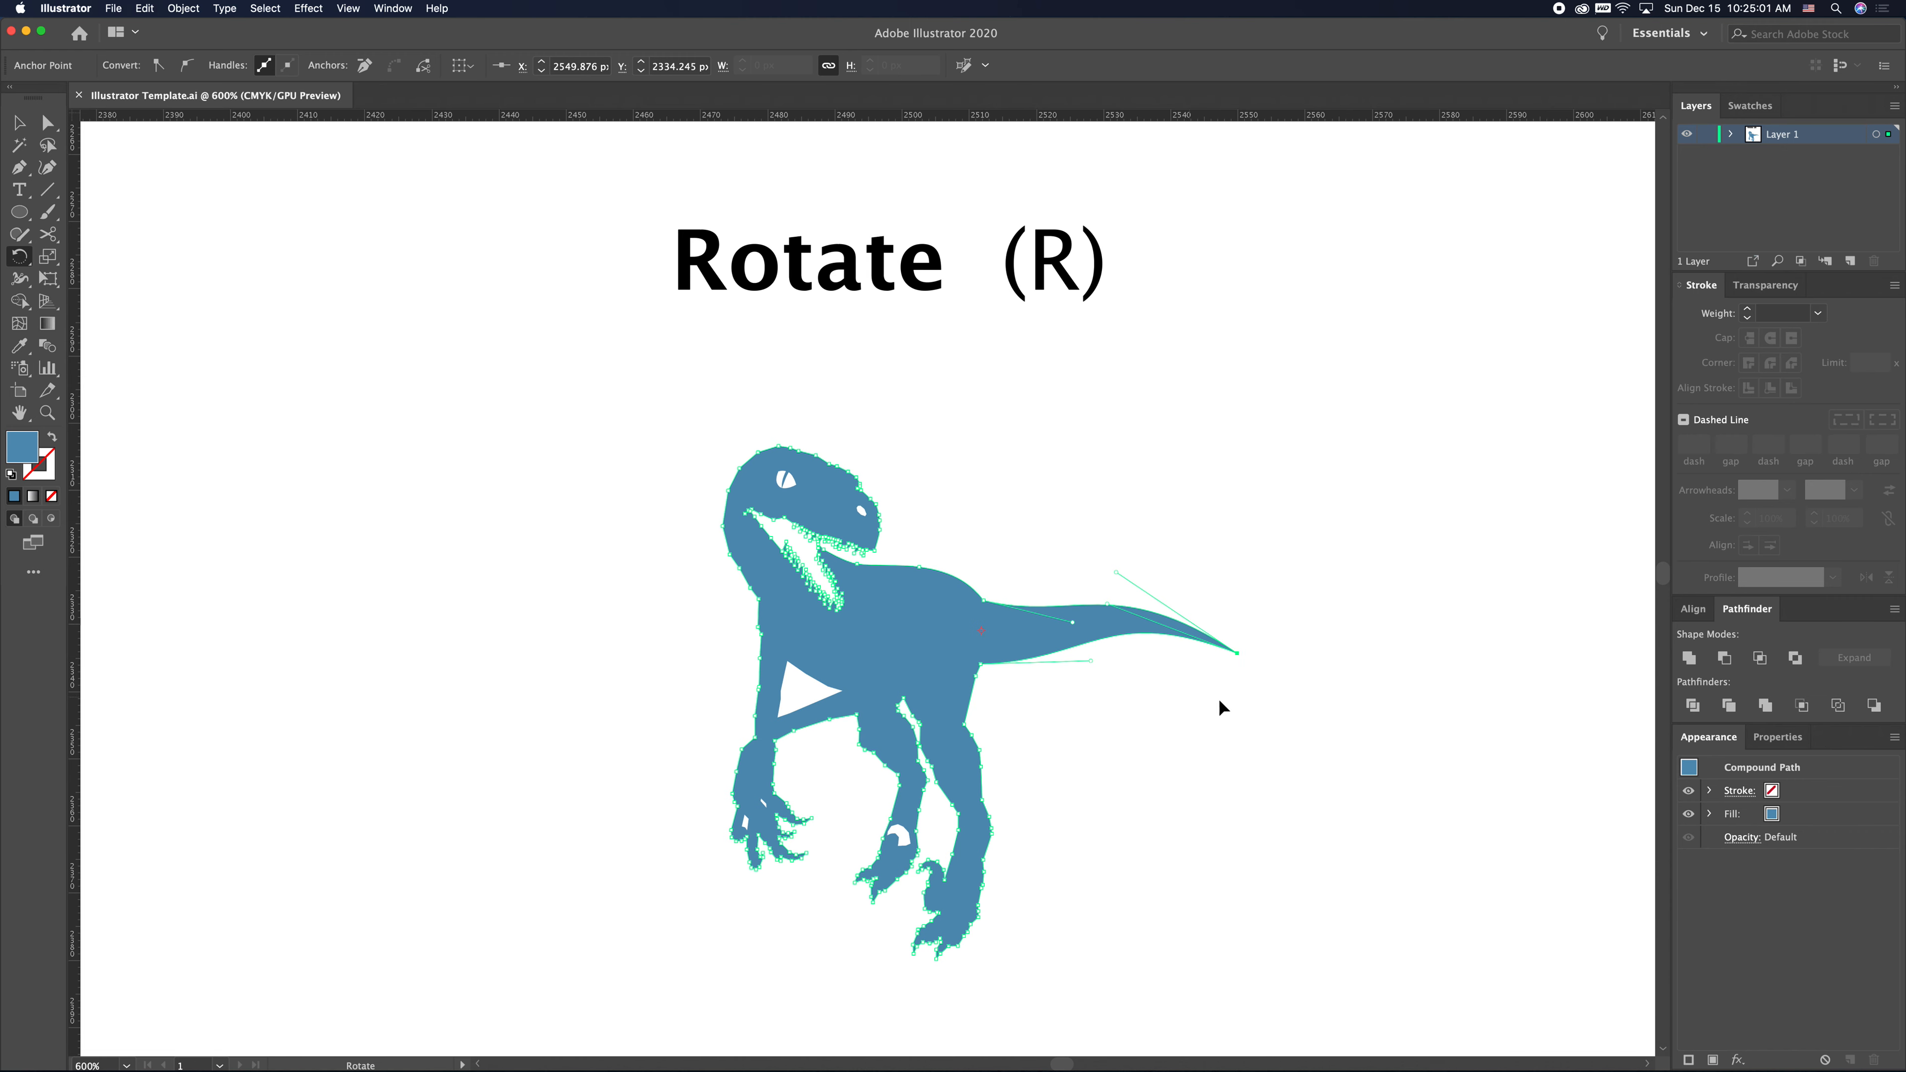
drag(1240, 689, 1235, 639)
key(v)
click(1215, 680)
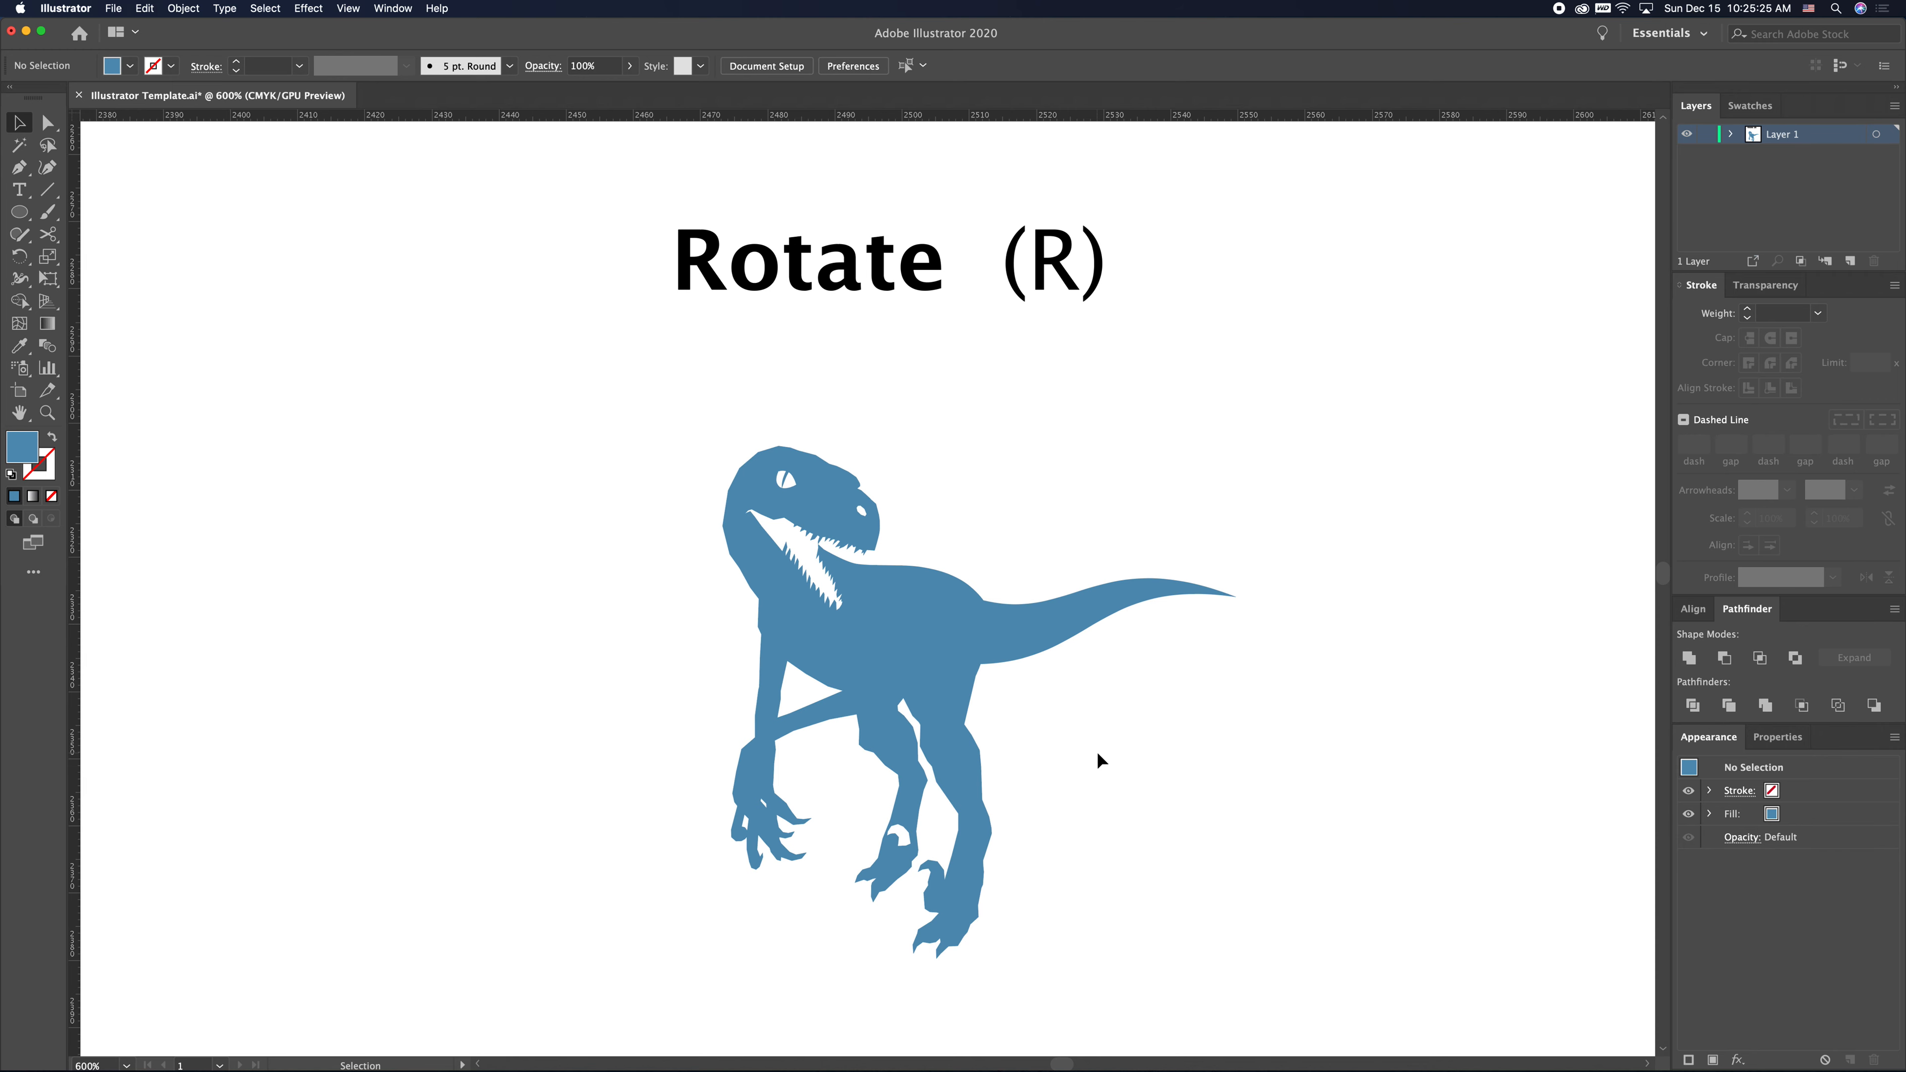
key(super+minus)
key(super+minus)
key(h)
drag(1055, 775, 784, 312)
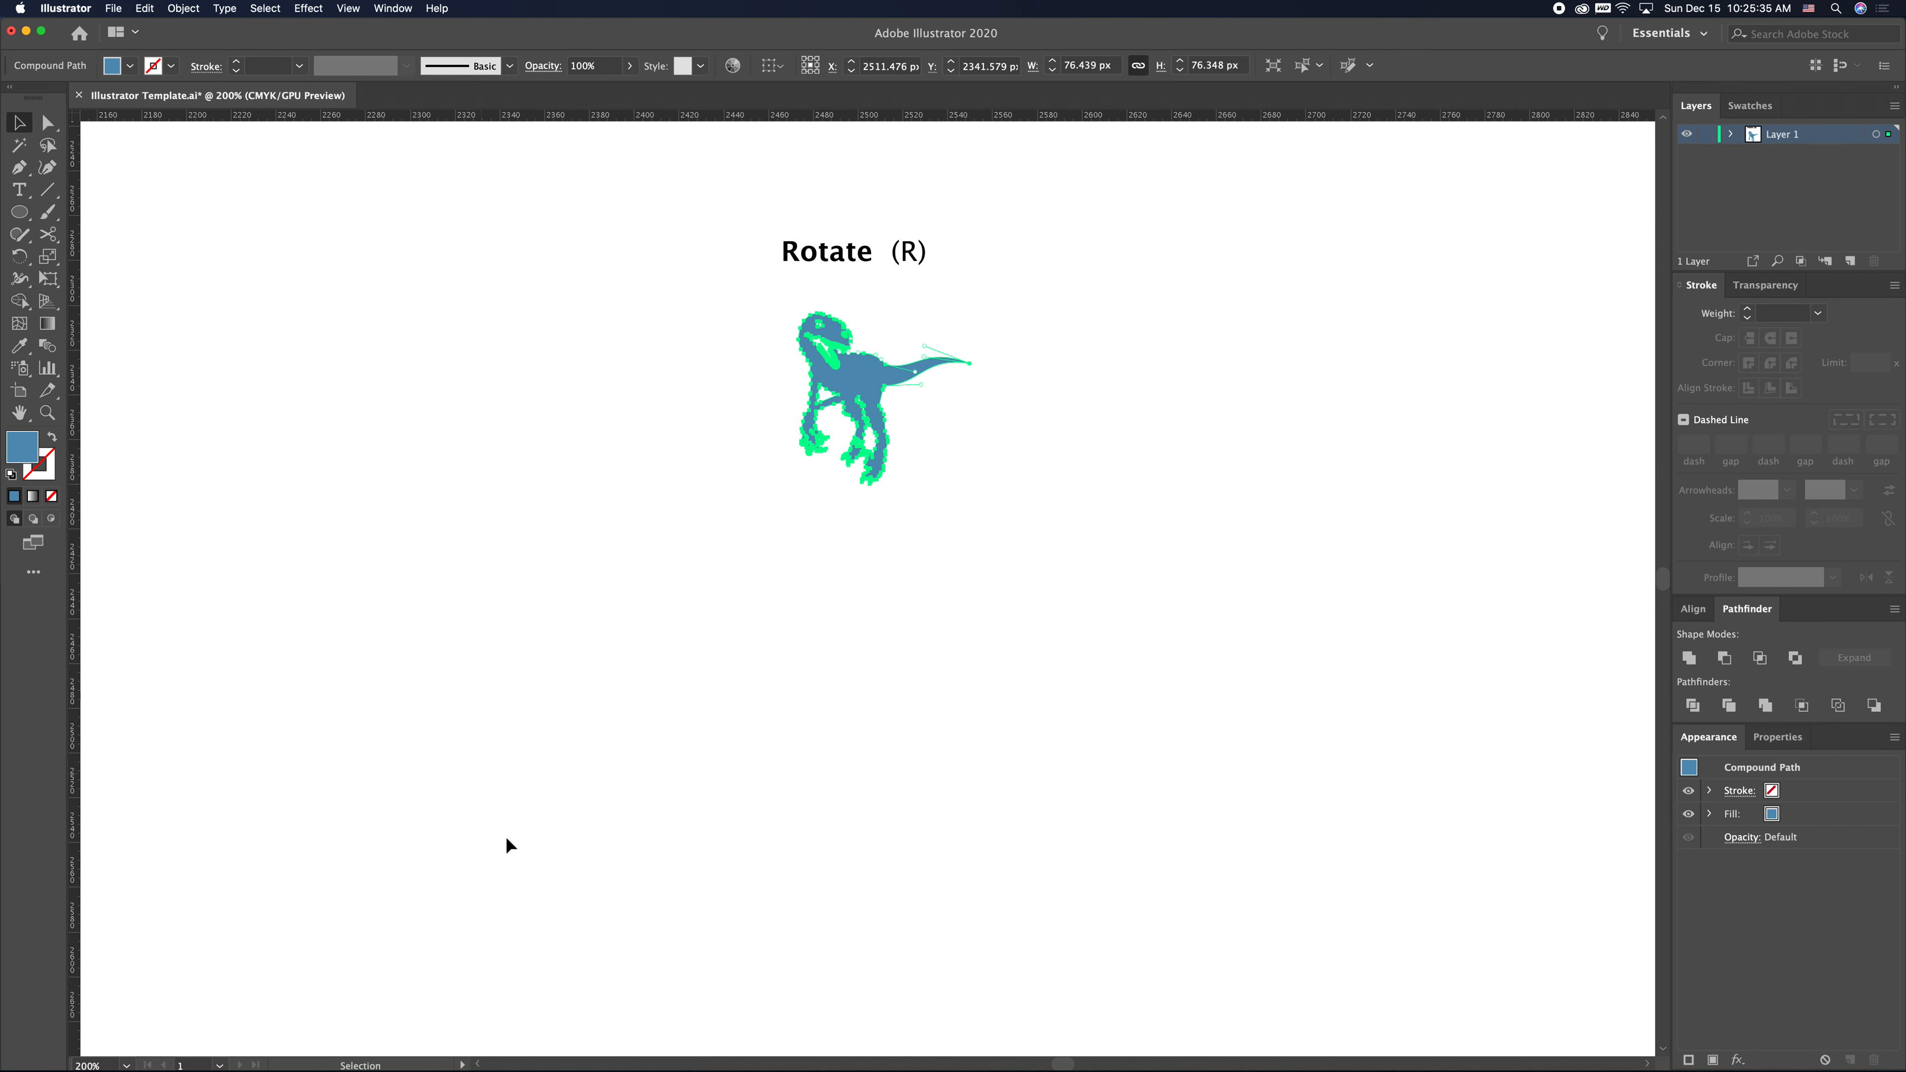
click(981, 443)
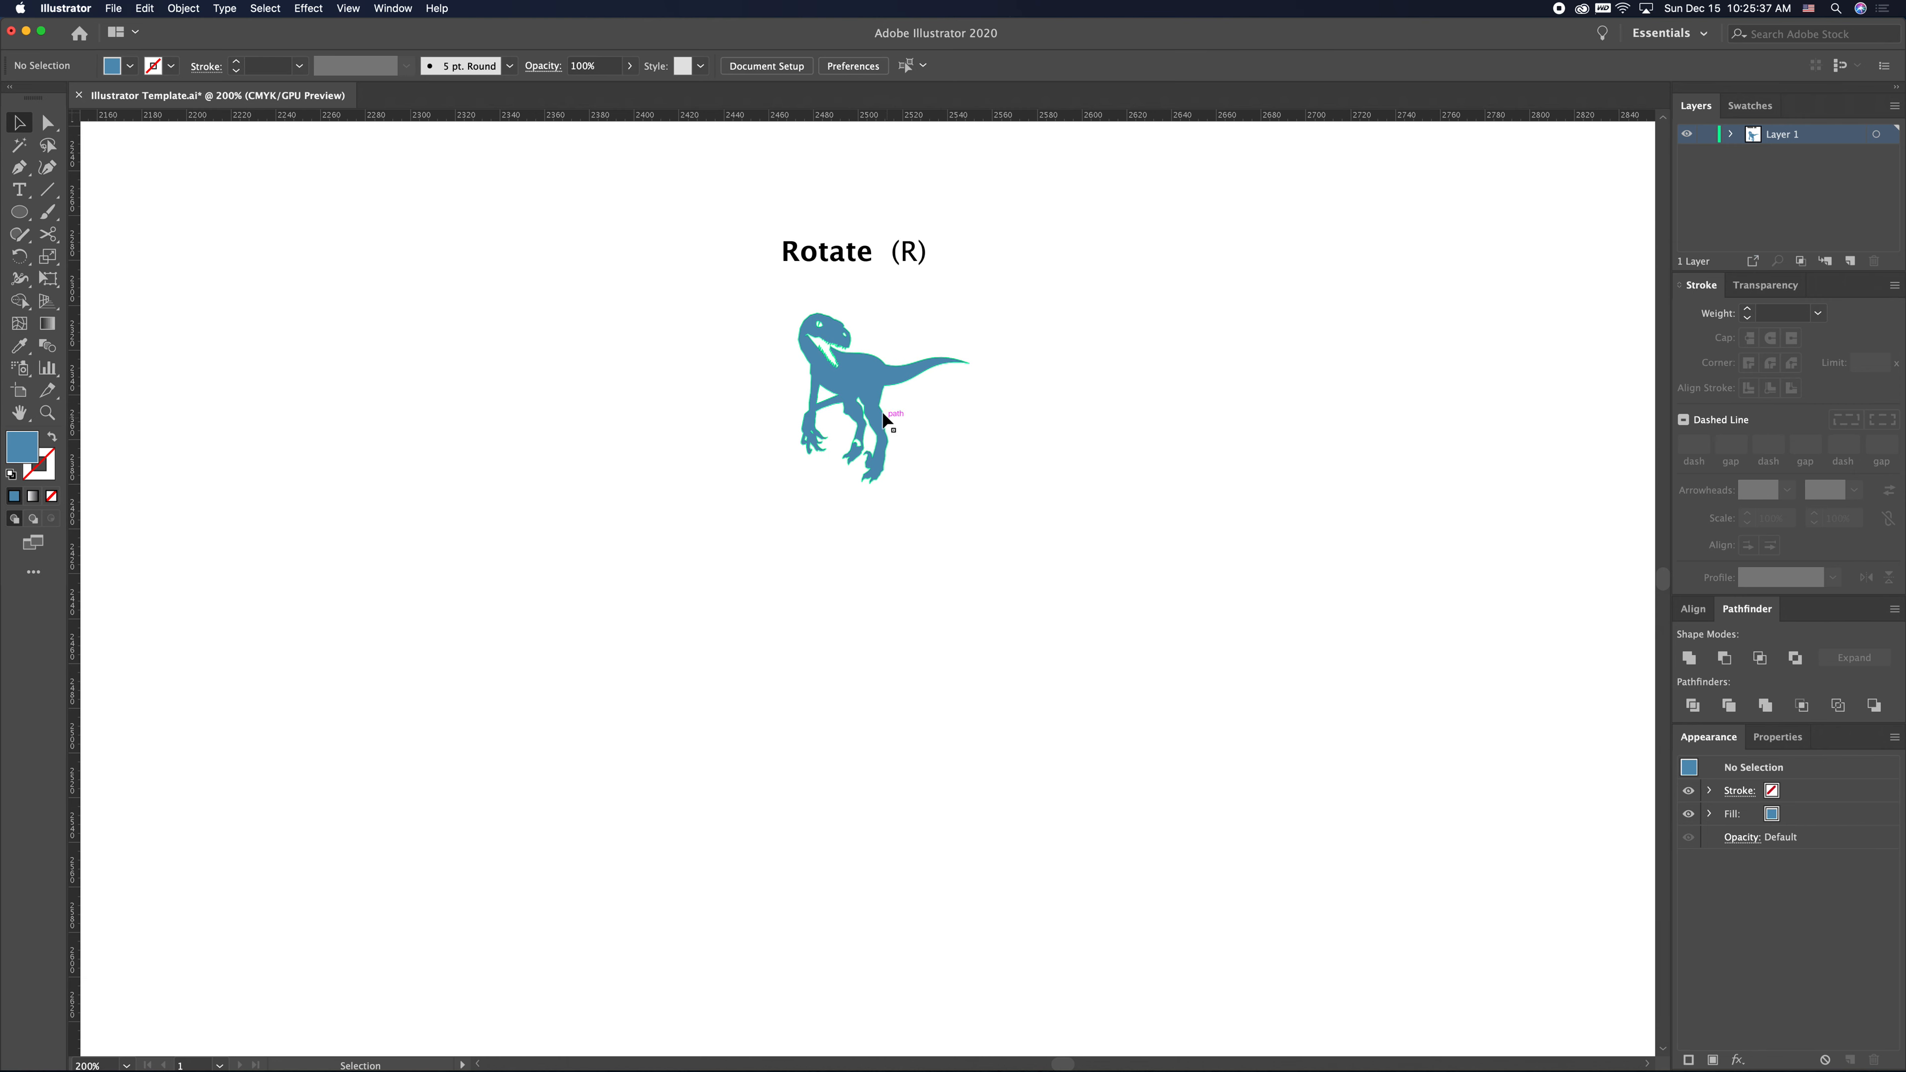
- Open Calculator and divide 360 by 12 to get the rotation angle, then close it
mouse_move(336, 1069)
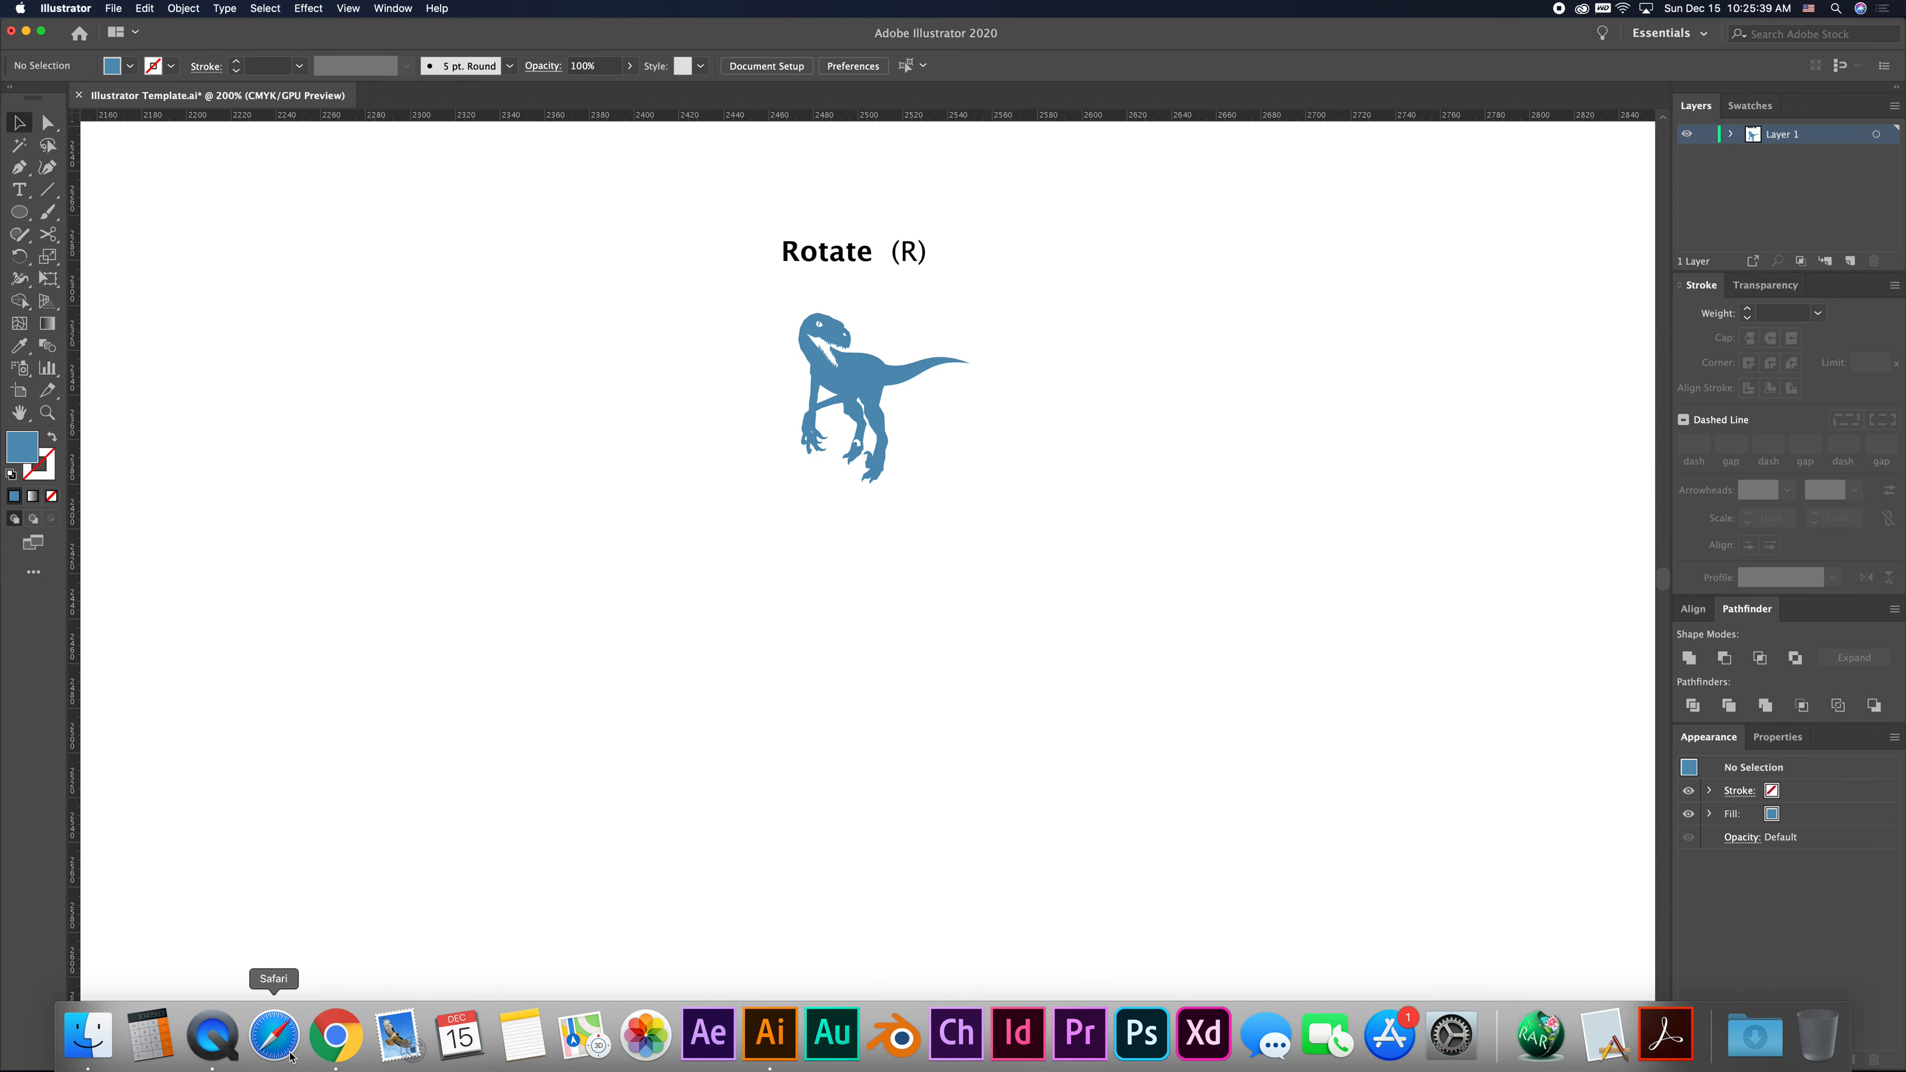
click(150, 1034)
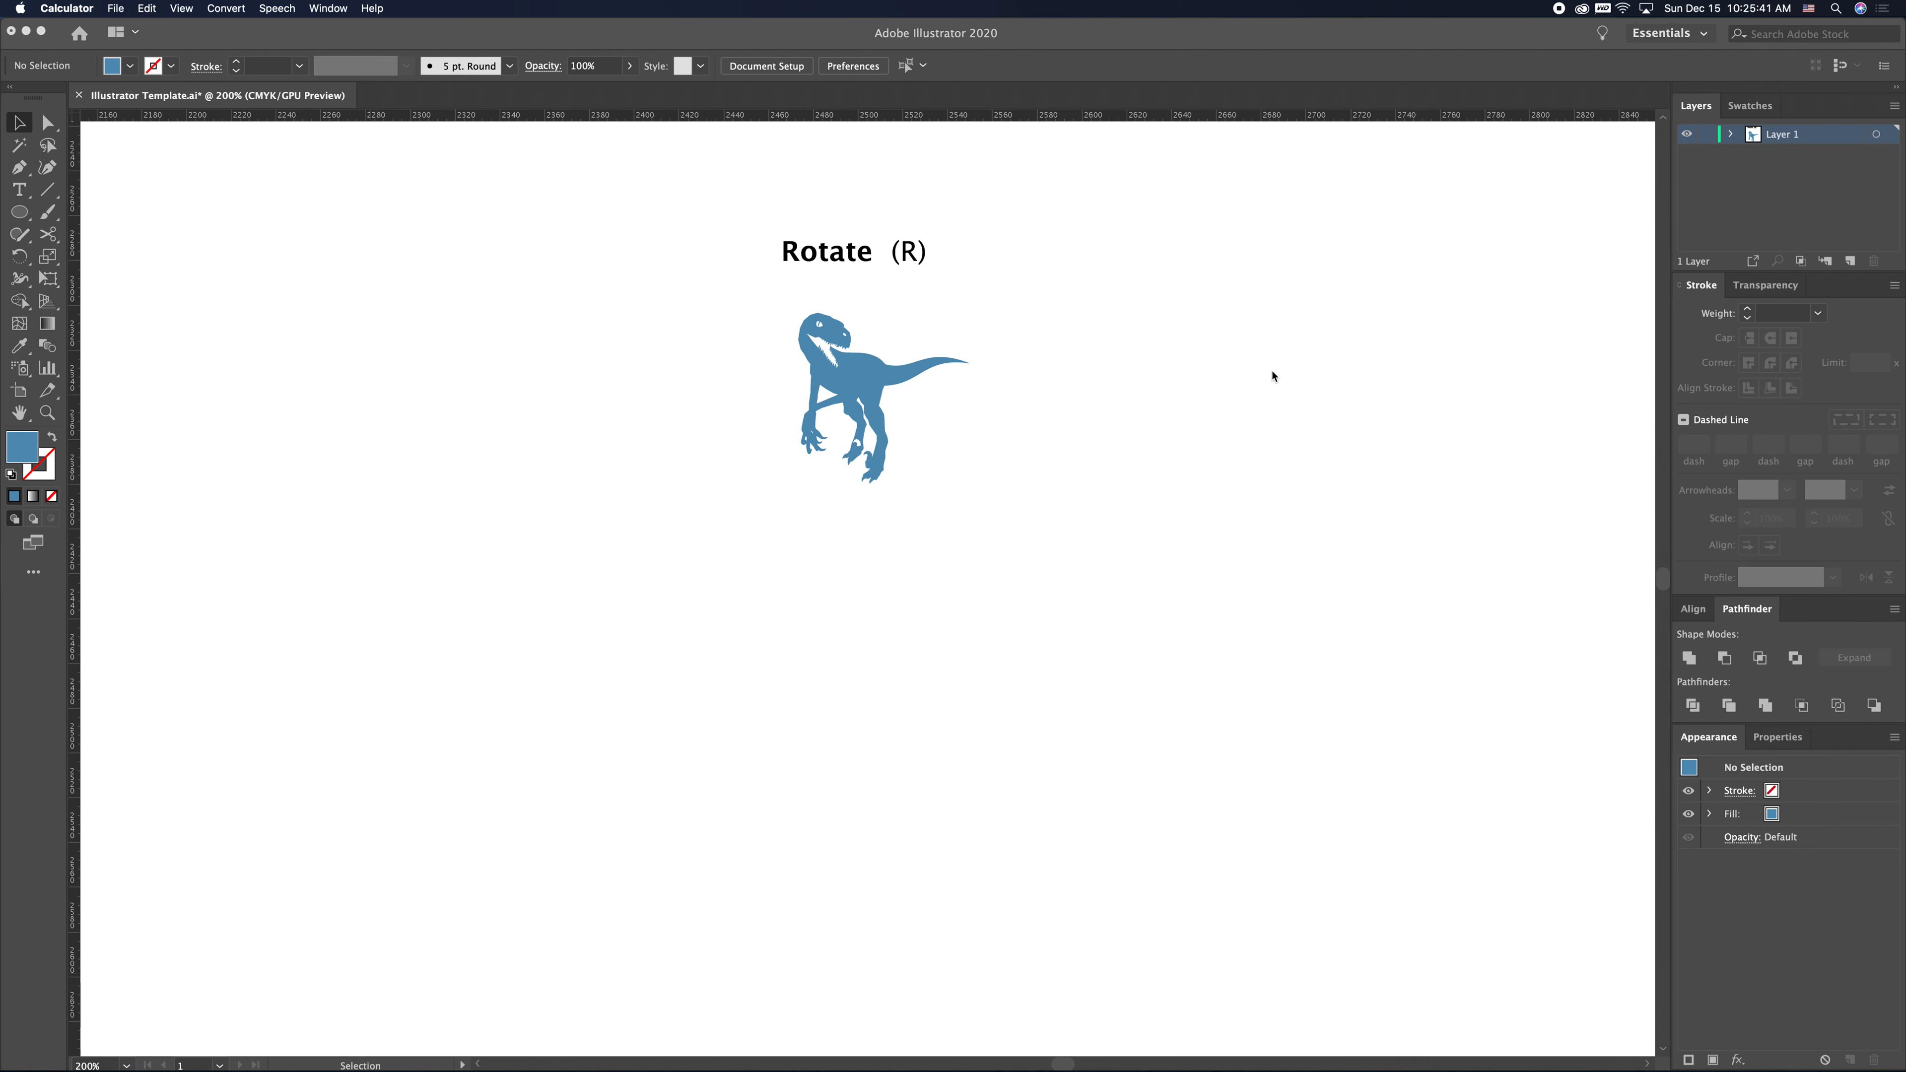
text(360)
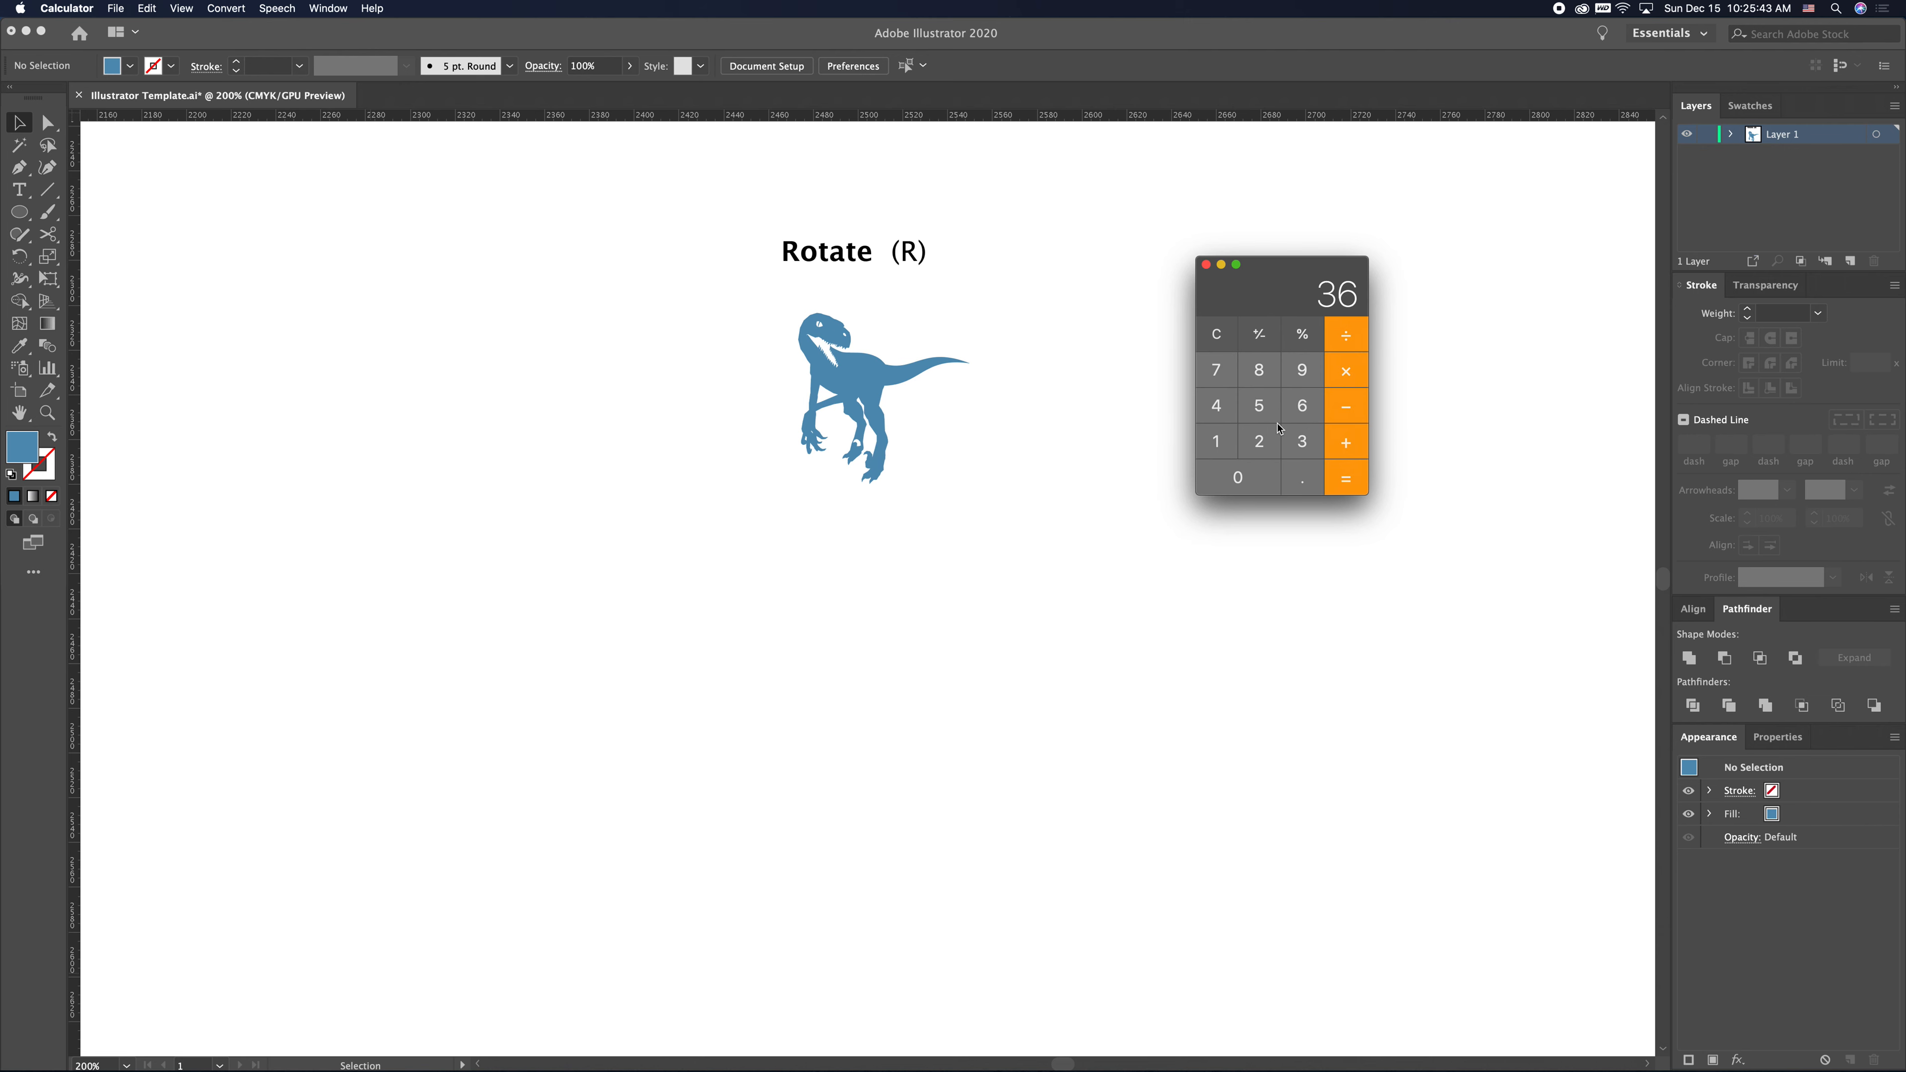
click(1355, 343)
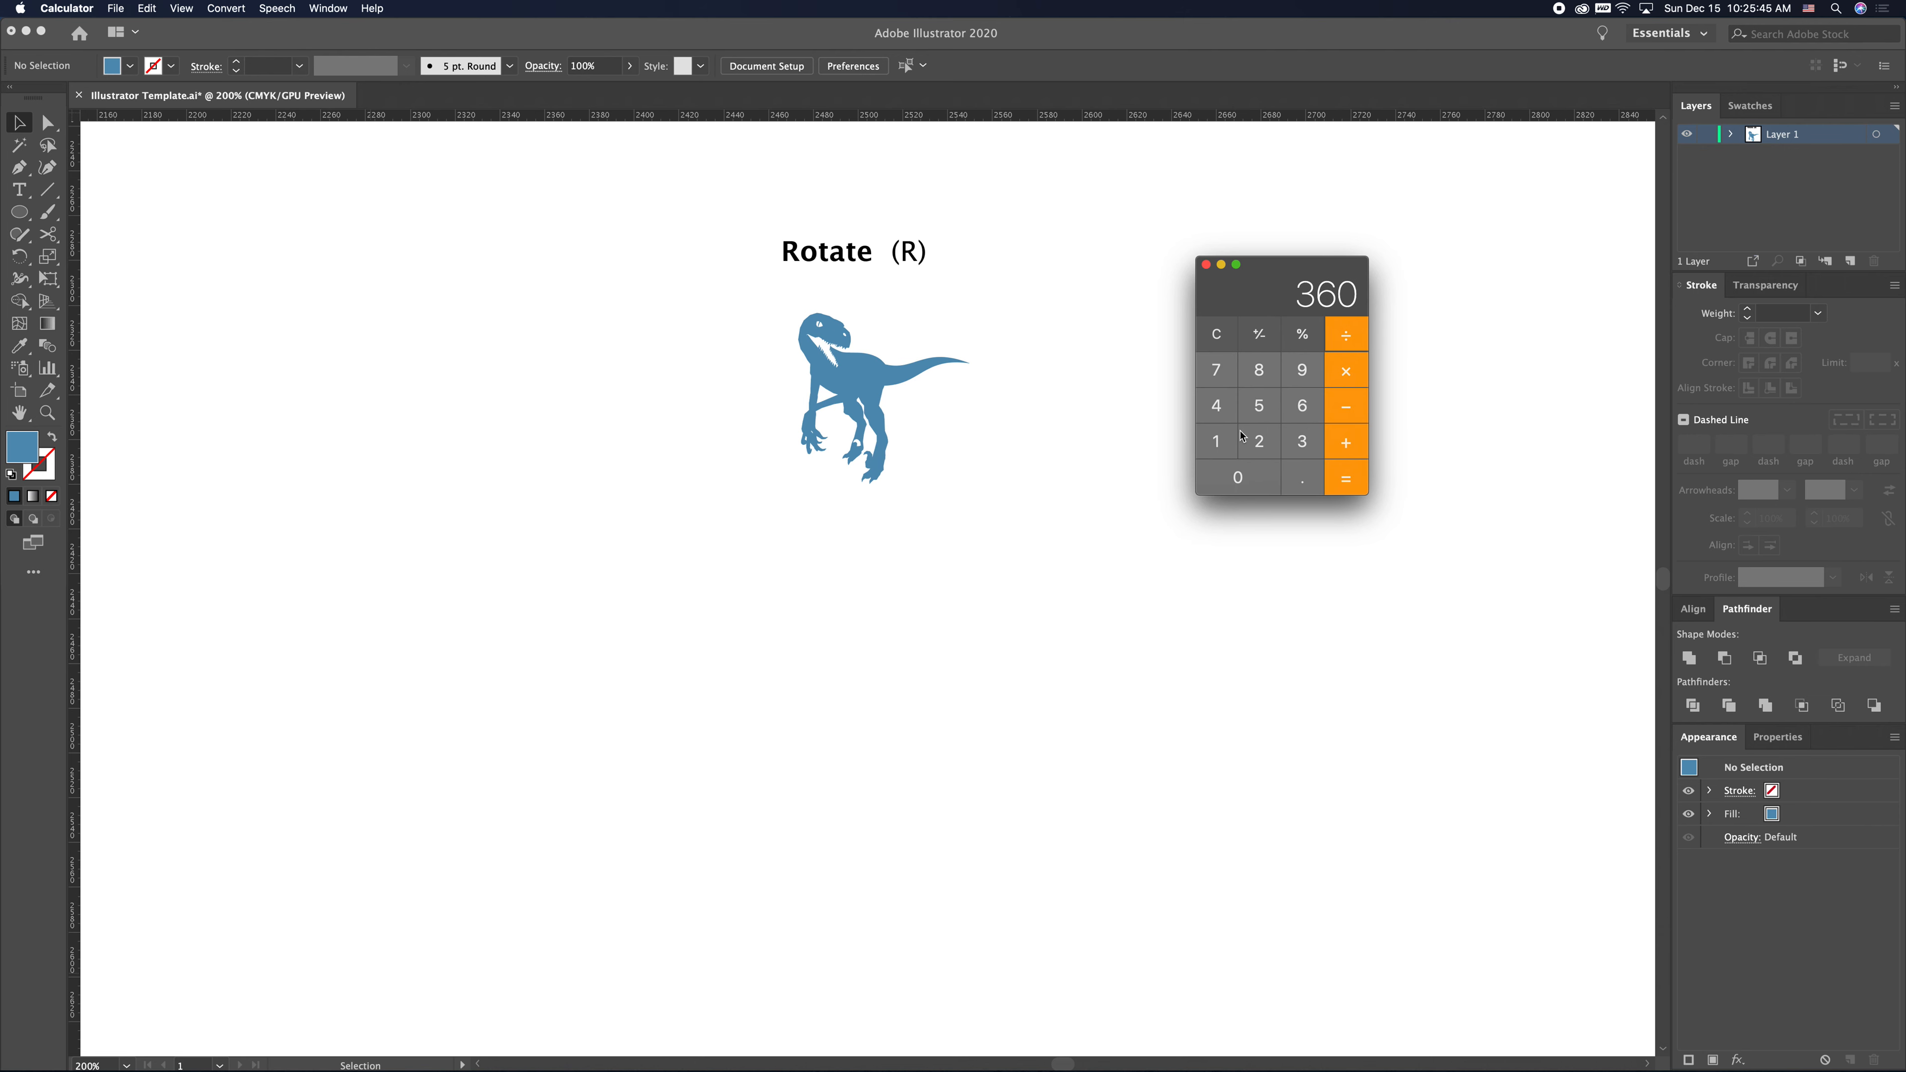
click(1221, 446)
click(1254, 447)
click(1356, 474)
click(1205, 264)
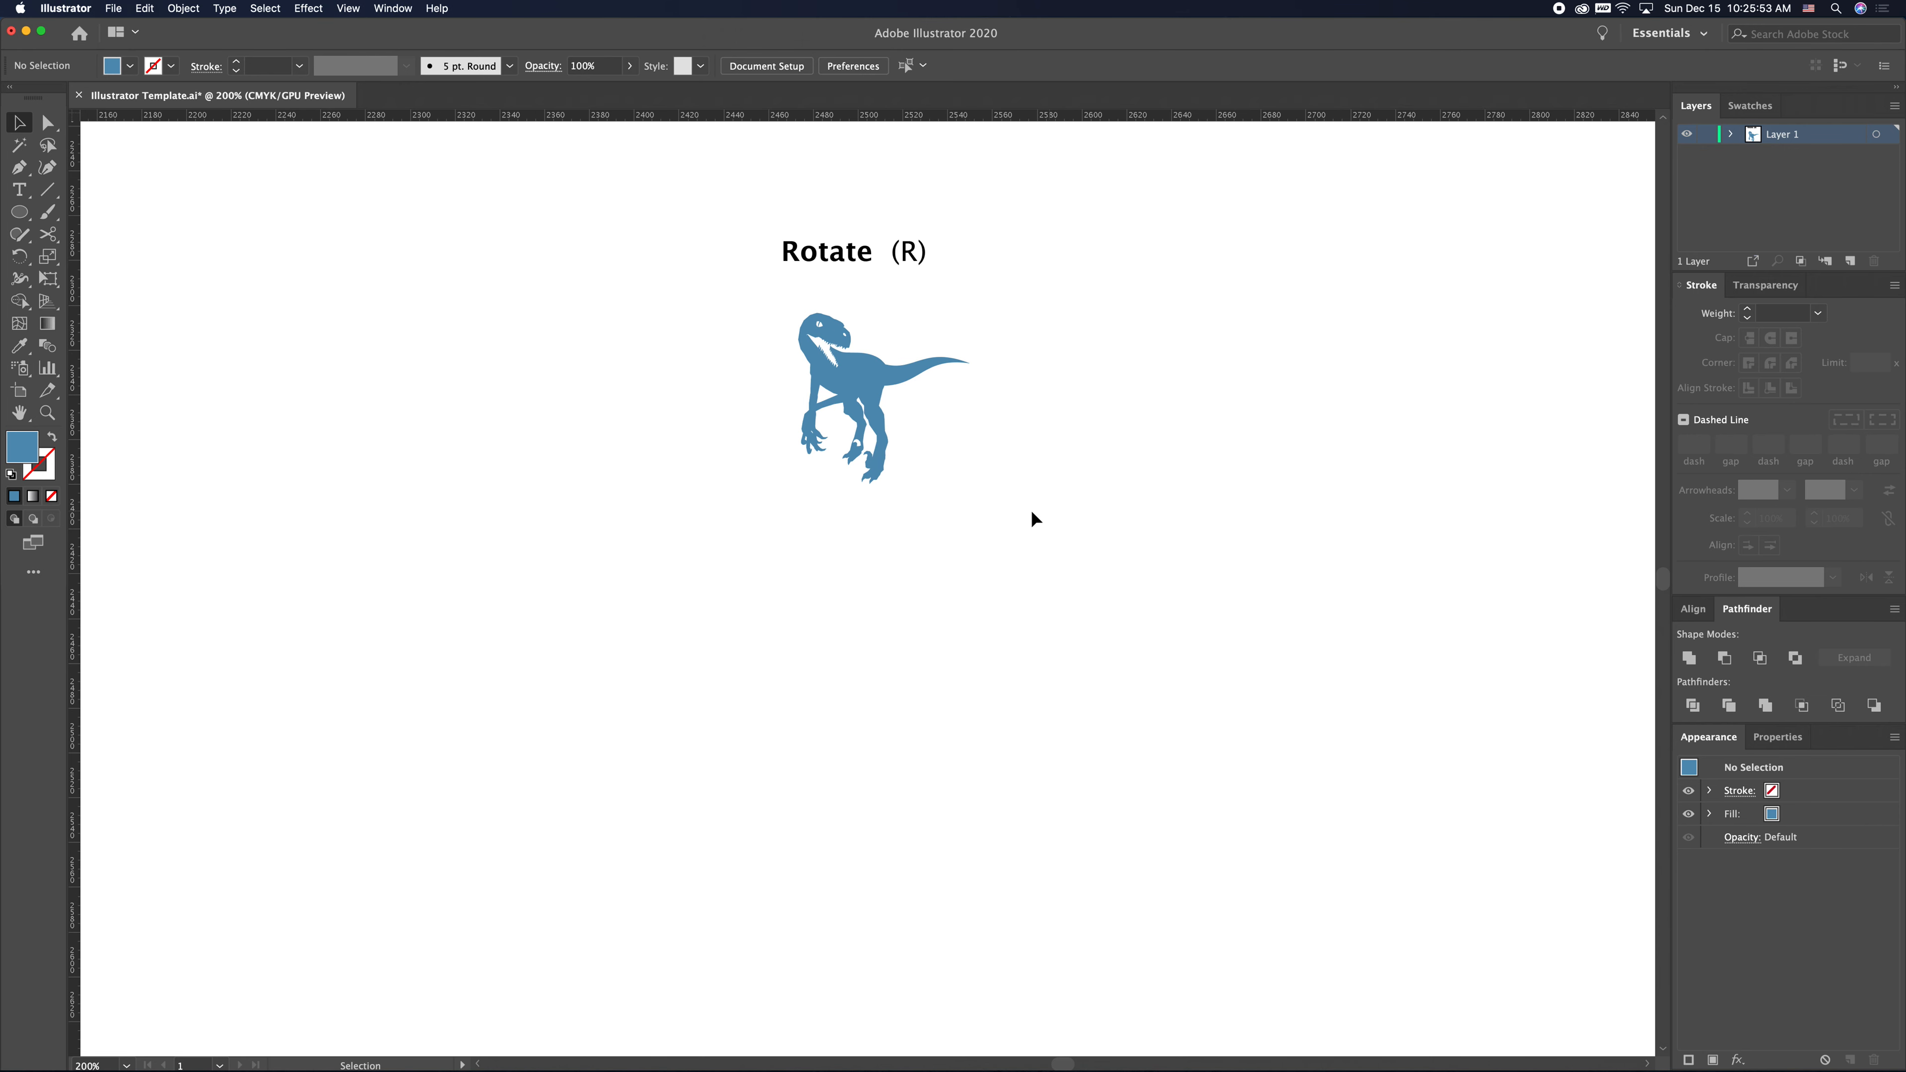
- Select the dinosaur and rotate a copy of it 30° around a point set below it
drag(891, 469, 753, 306)
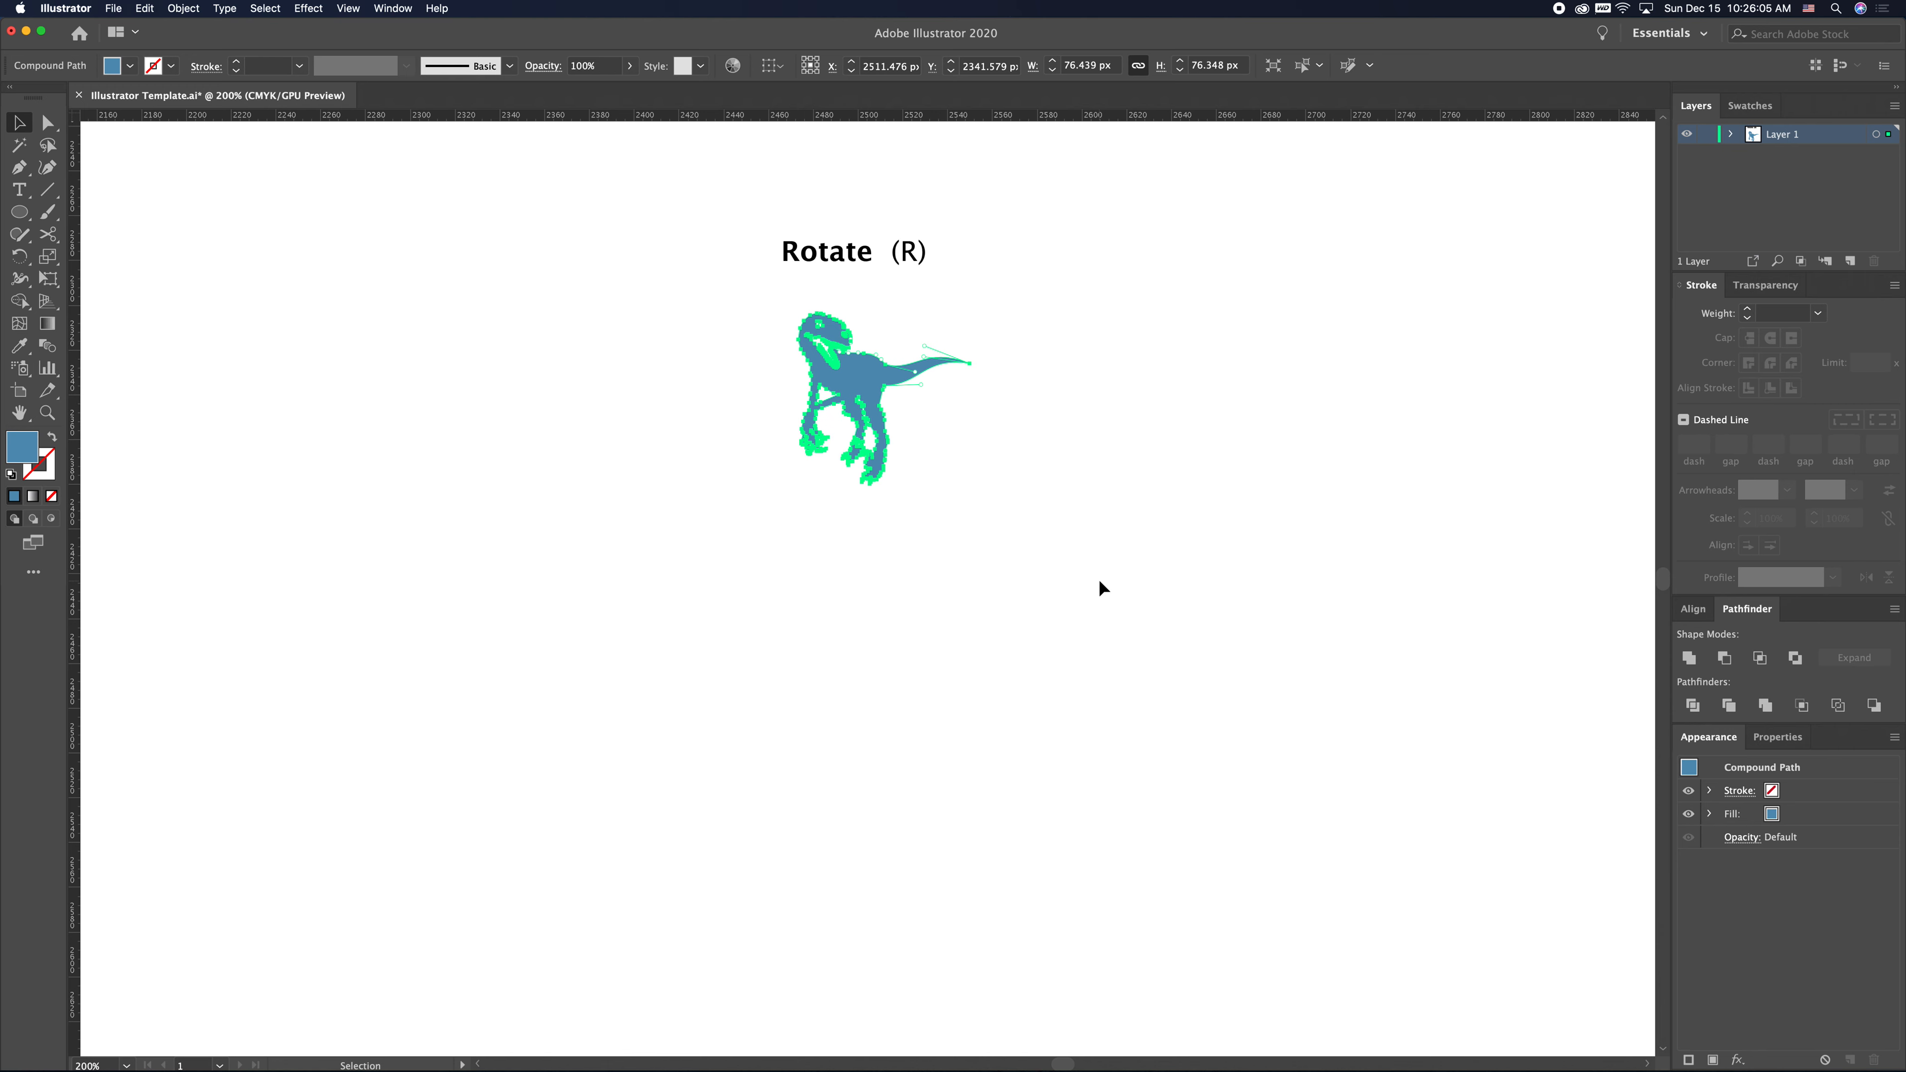
click(1070, 517)
drag(1017, 618, 1022, 577)
click(867, 339)
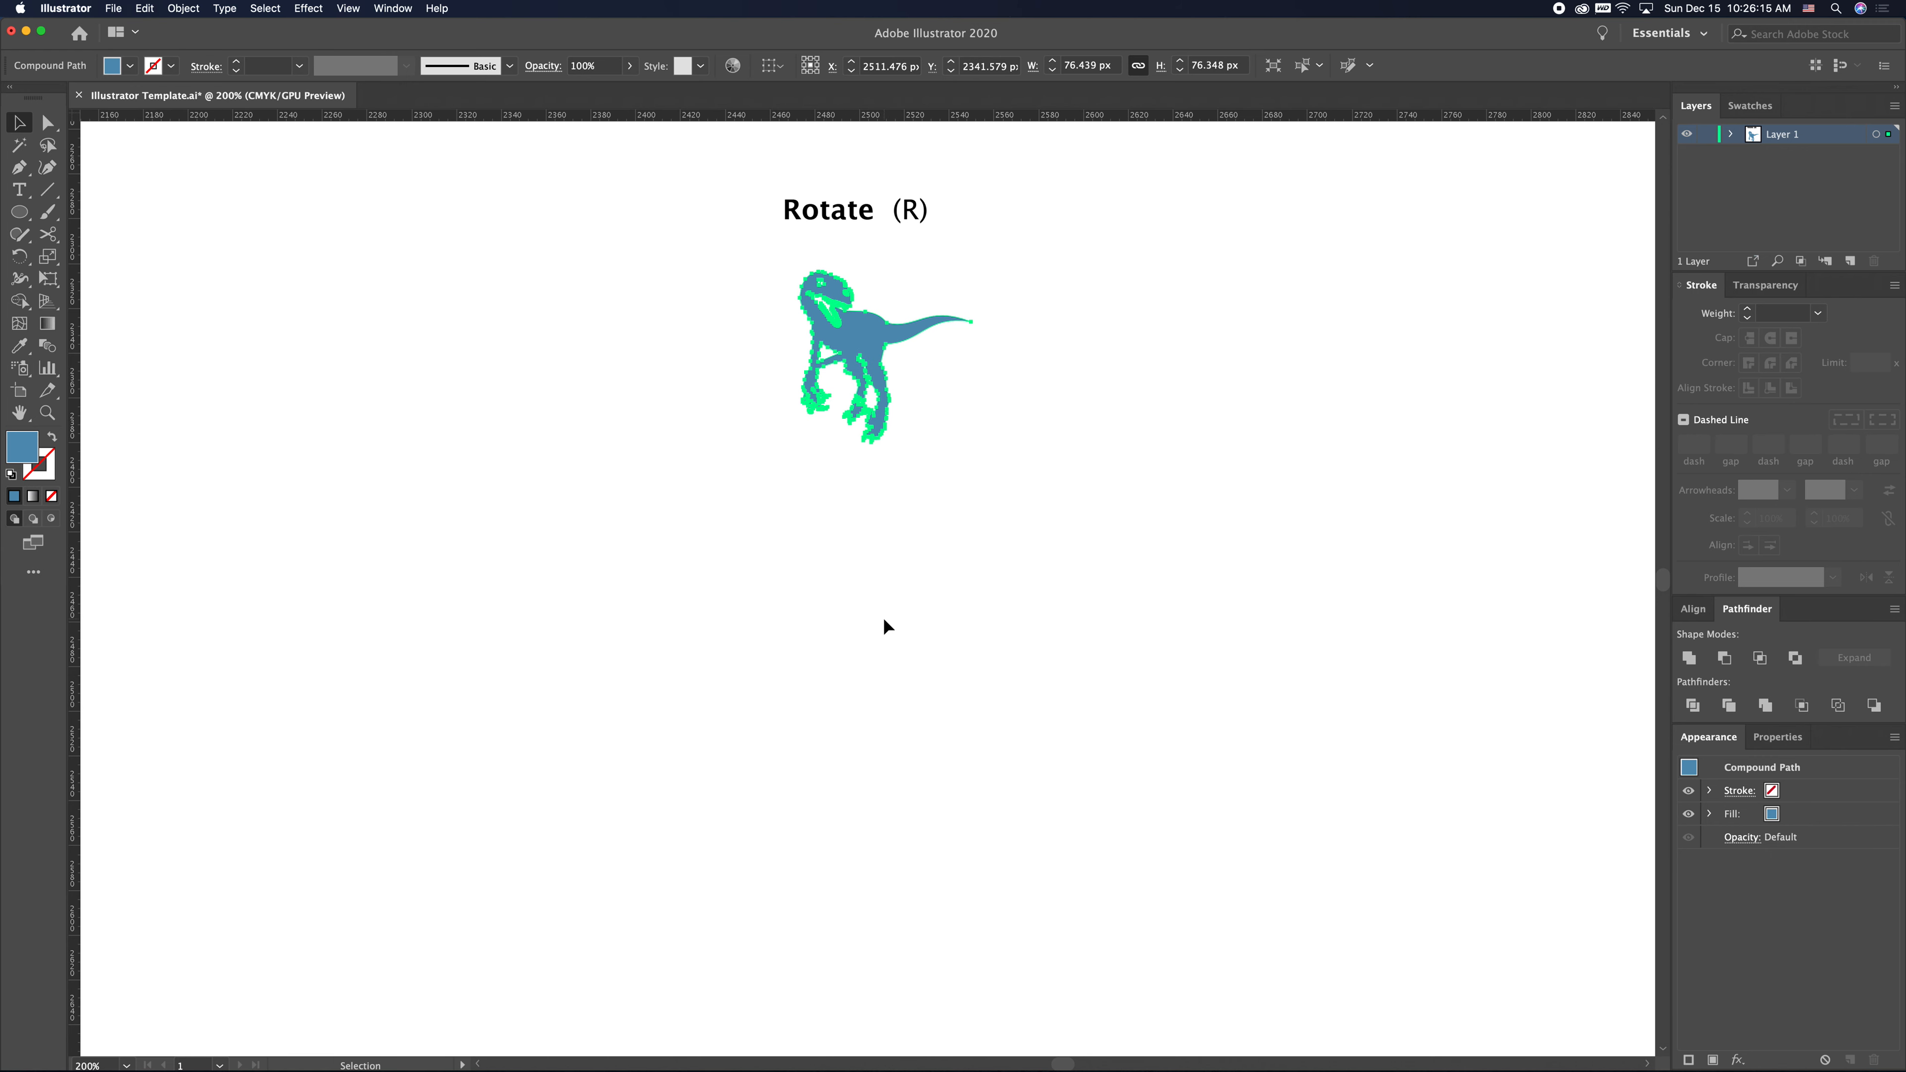
key(r)
alt+click(861, 644)
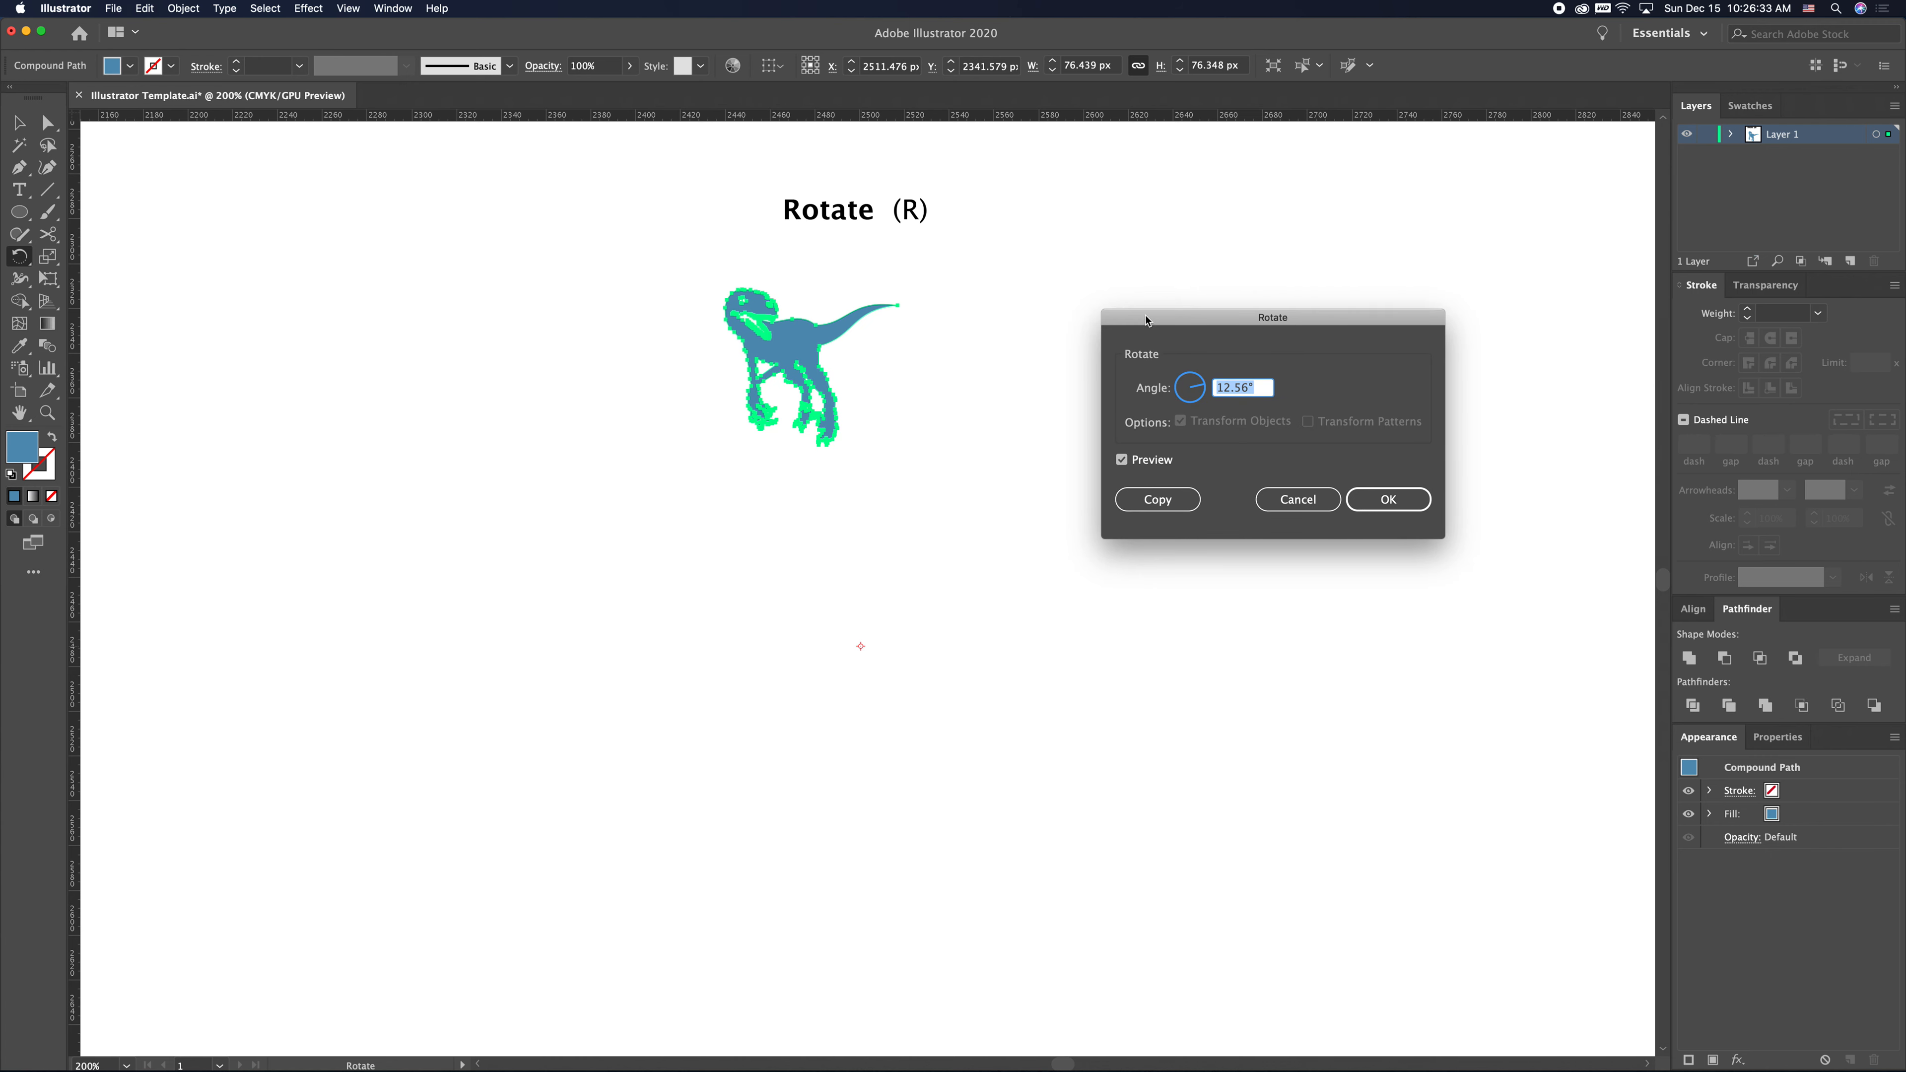
drag(1250, 388, 1147, 388)
text(30)
click(1122, 460)
click(1122, 460)
click(1121, 460)
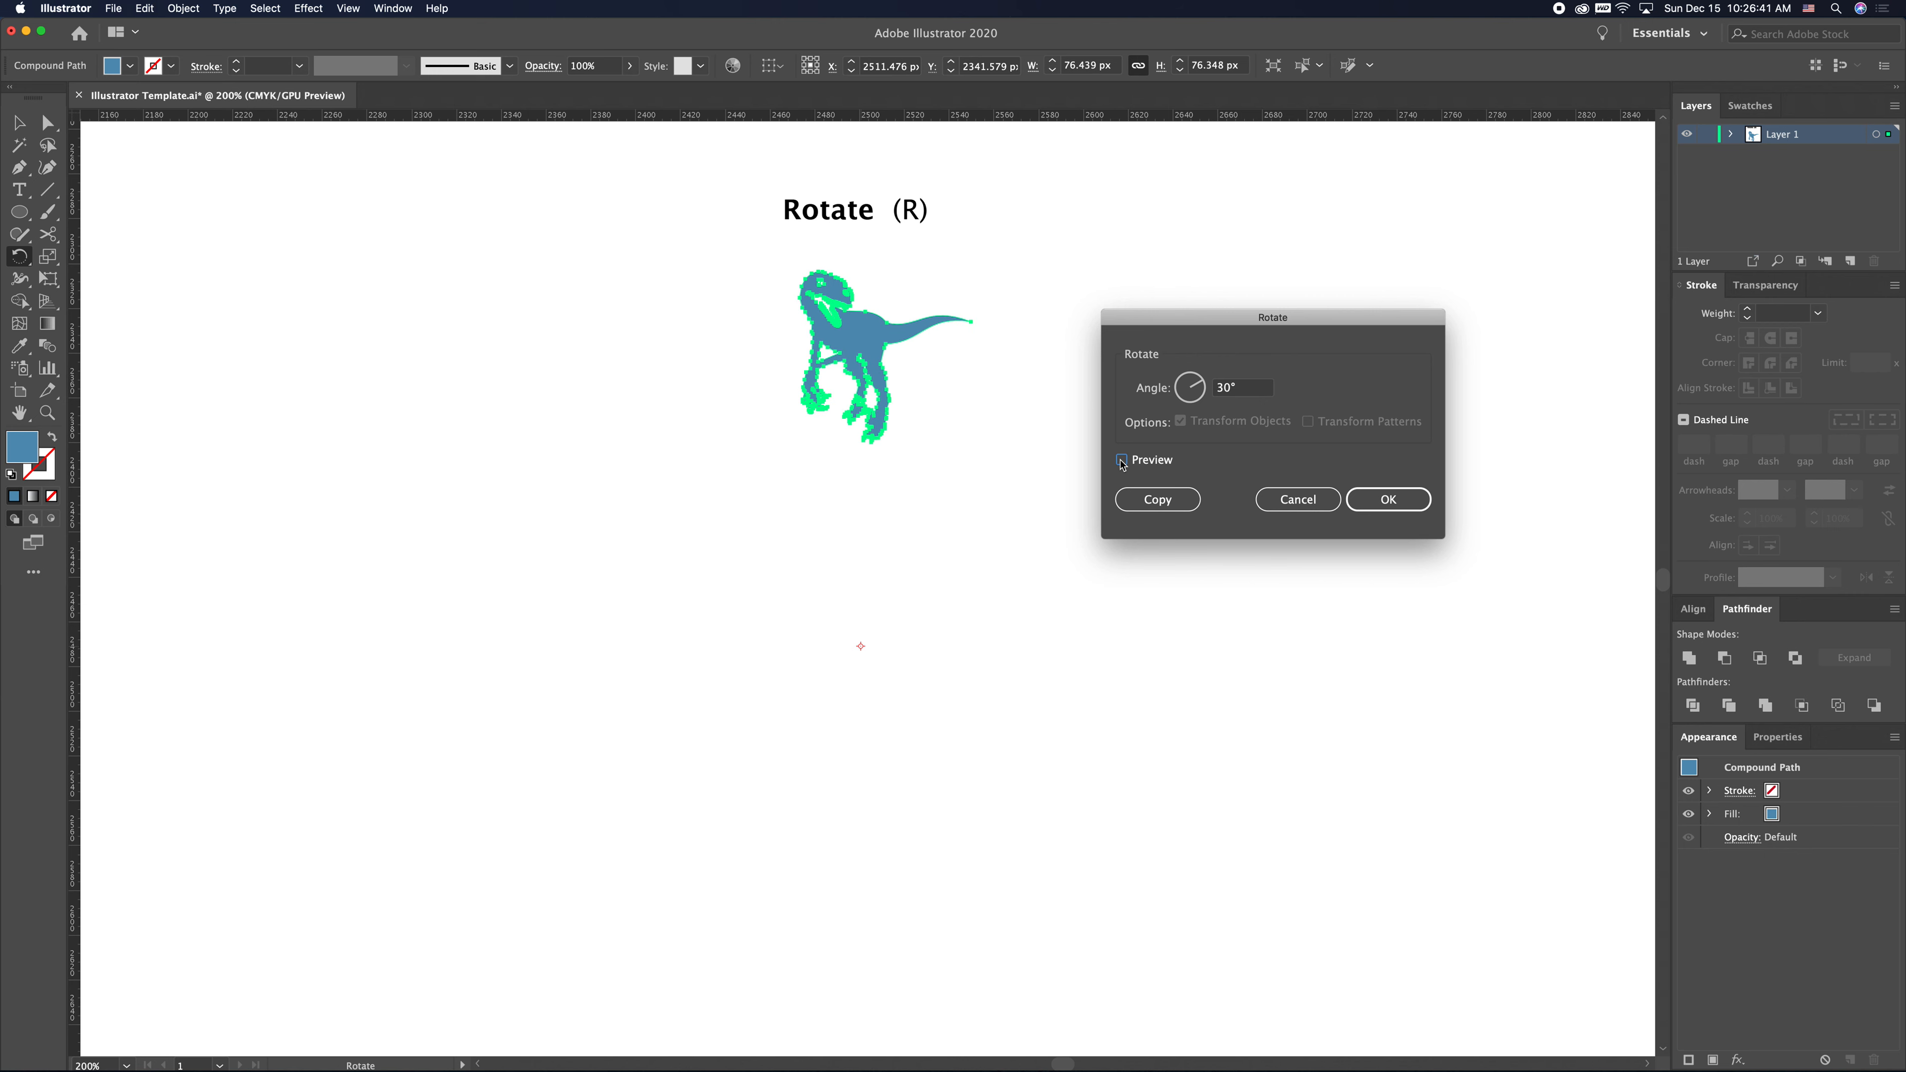
click(1122, 460)
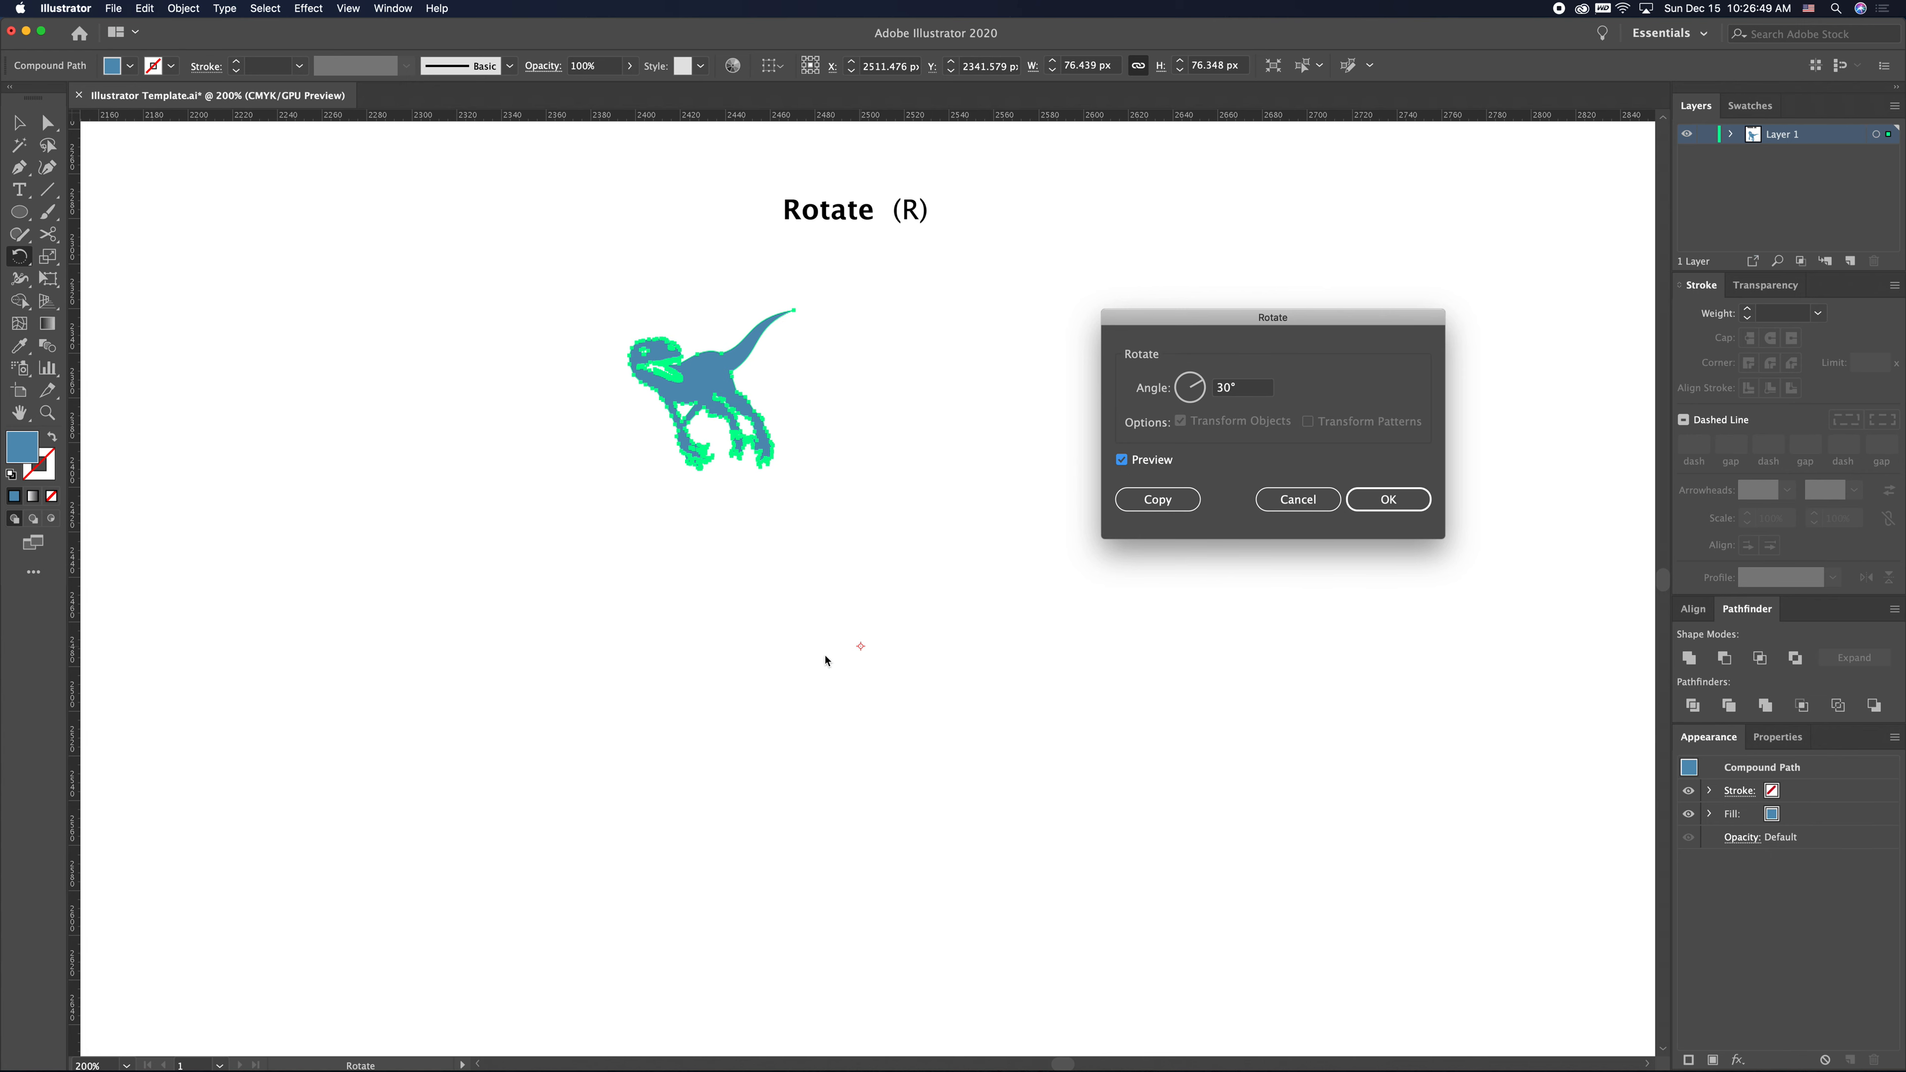
click(1134, 501)
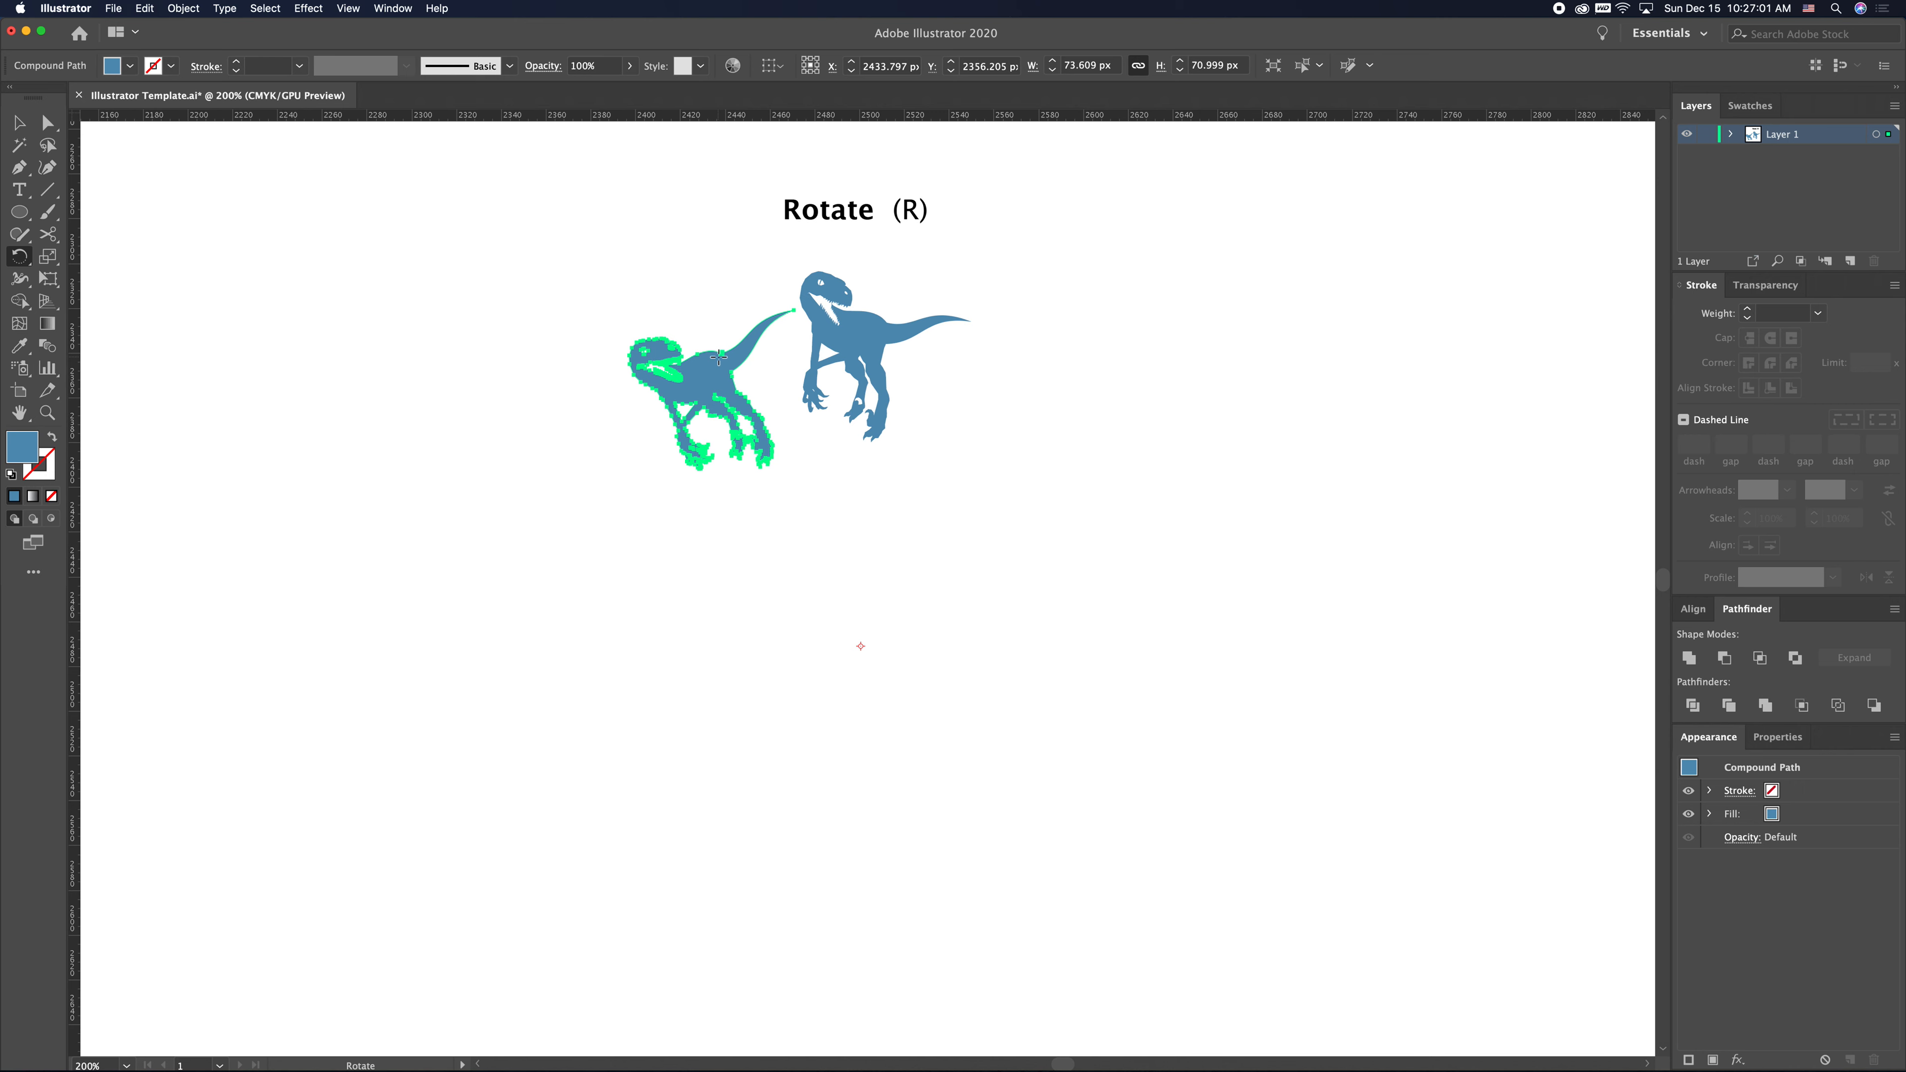
- Repeat the rotated copy until twelve dinosaurs form a full ring
key(super+d)
key(super+d)
key(super+d)
key(super+d)
key(super+d)
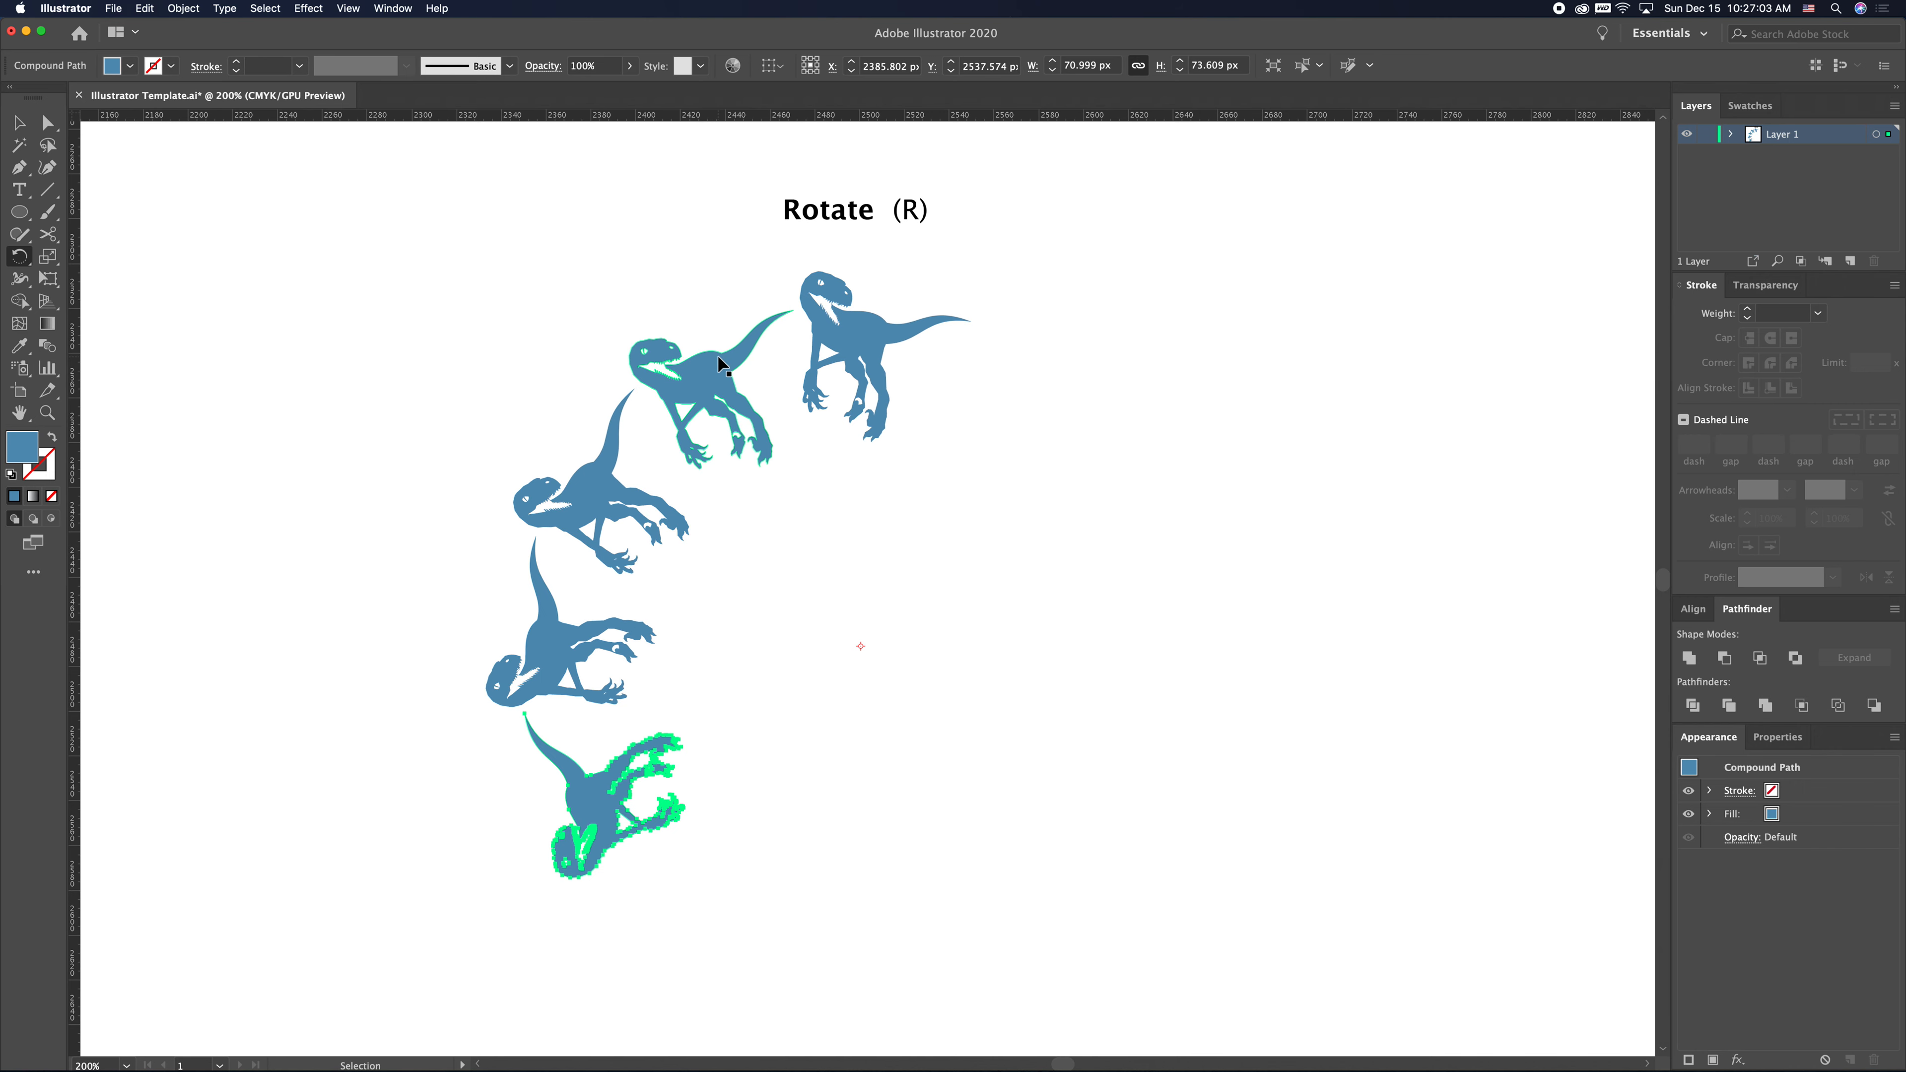
key(super+d)
key(super+d)
key(super+d)
key(super+d)
key(super+d)
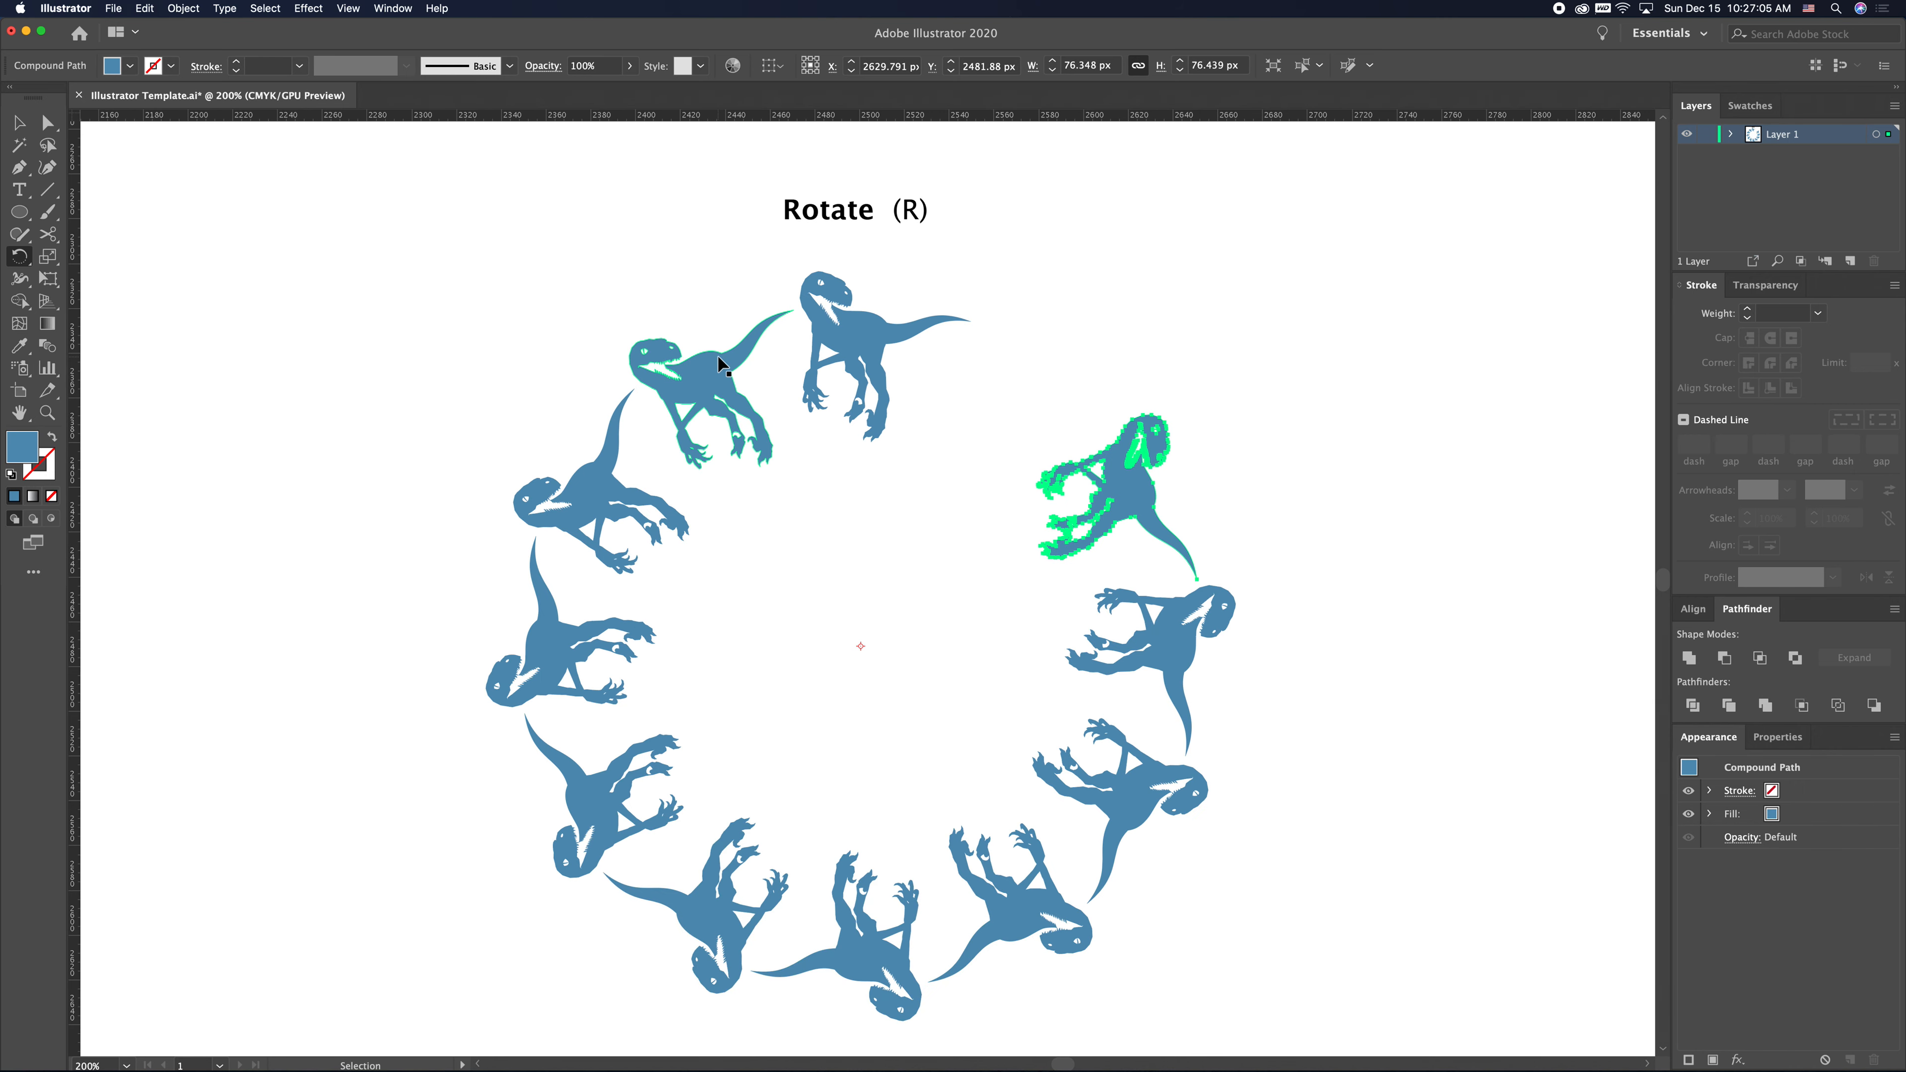
key(r)
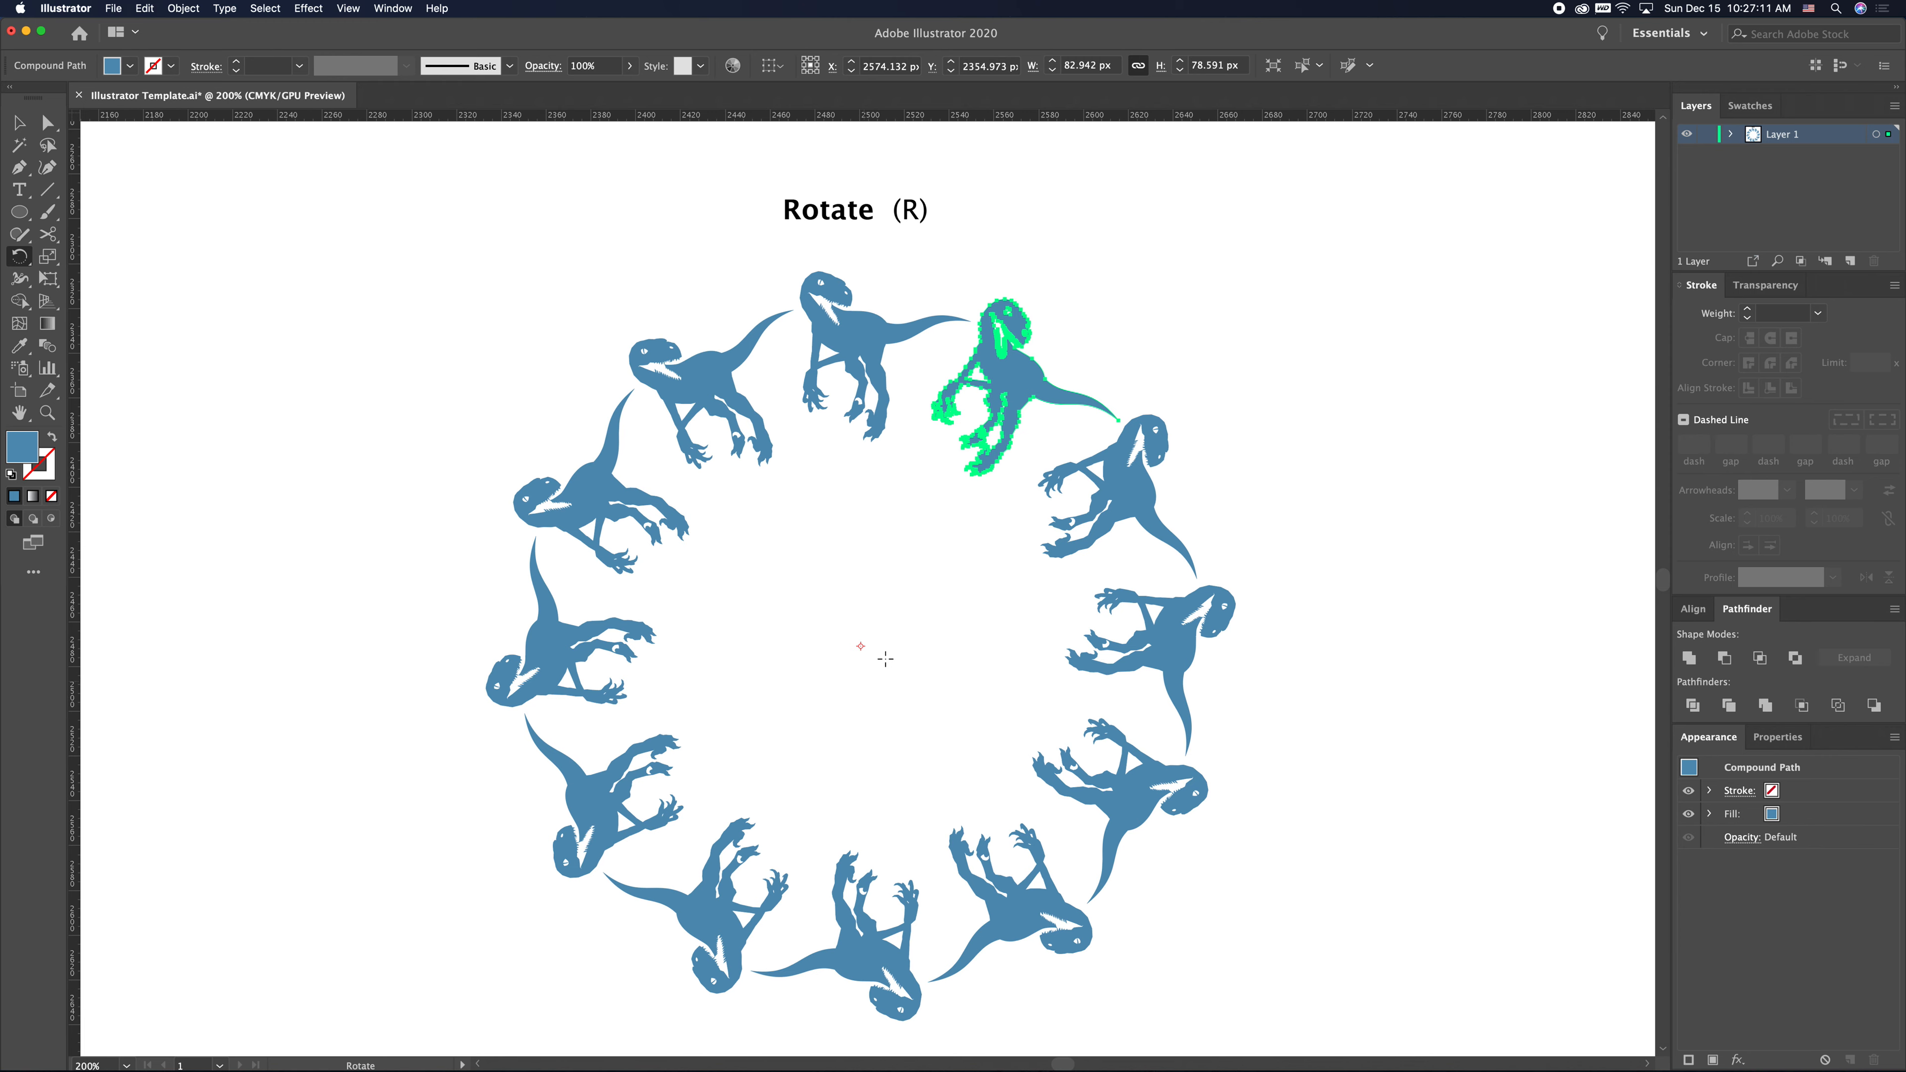
- Duplicate the top dinosaur into the empty area to the right of the ring
key(v)
click(908, 644)
drag(927, 608, 604, 553)
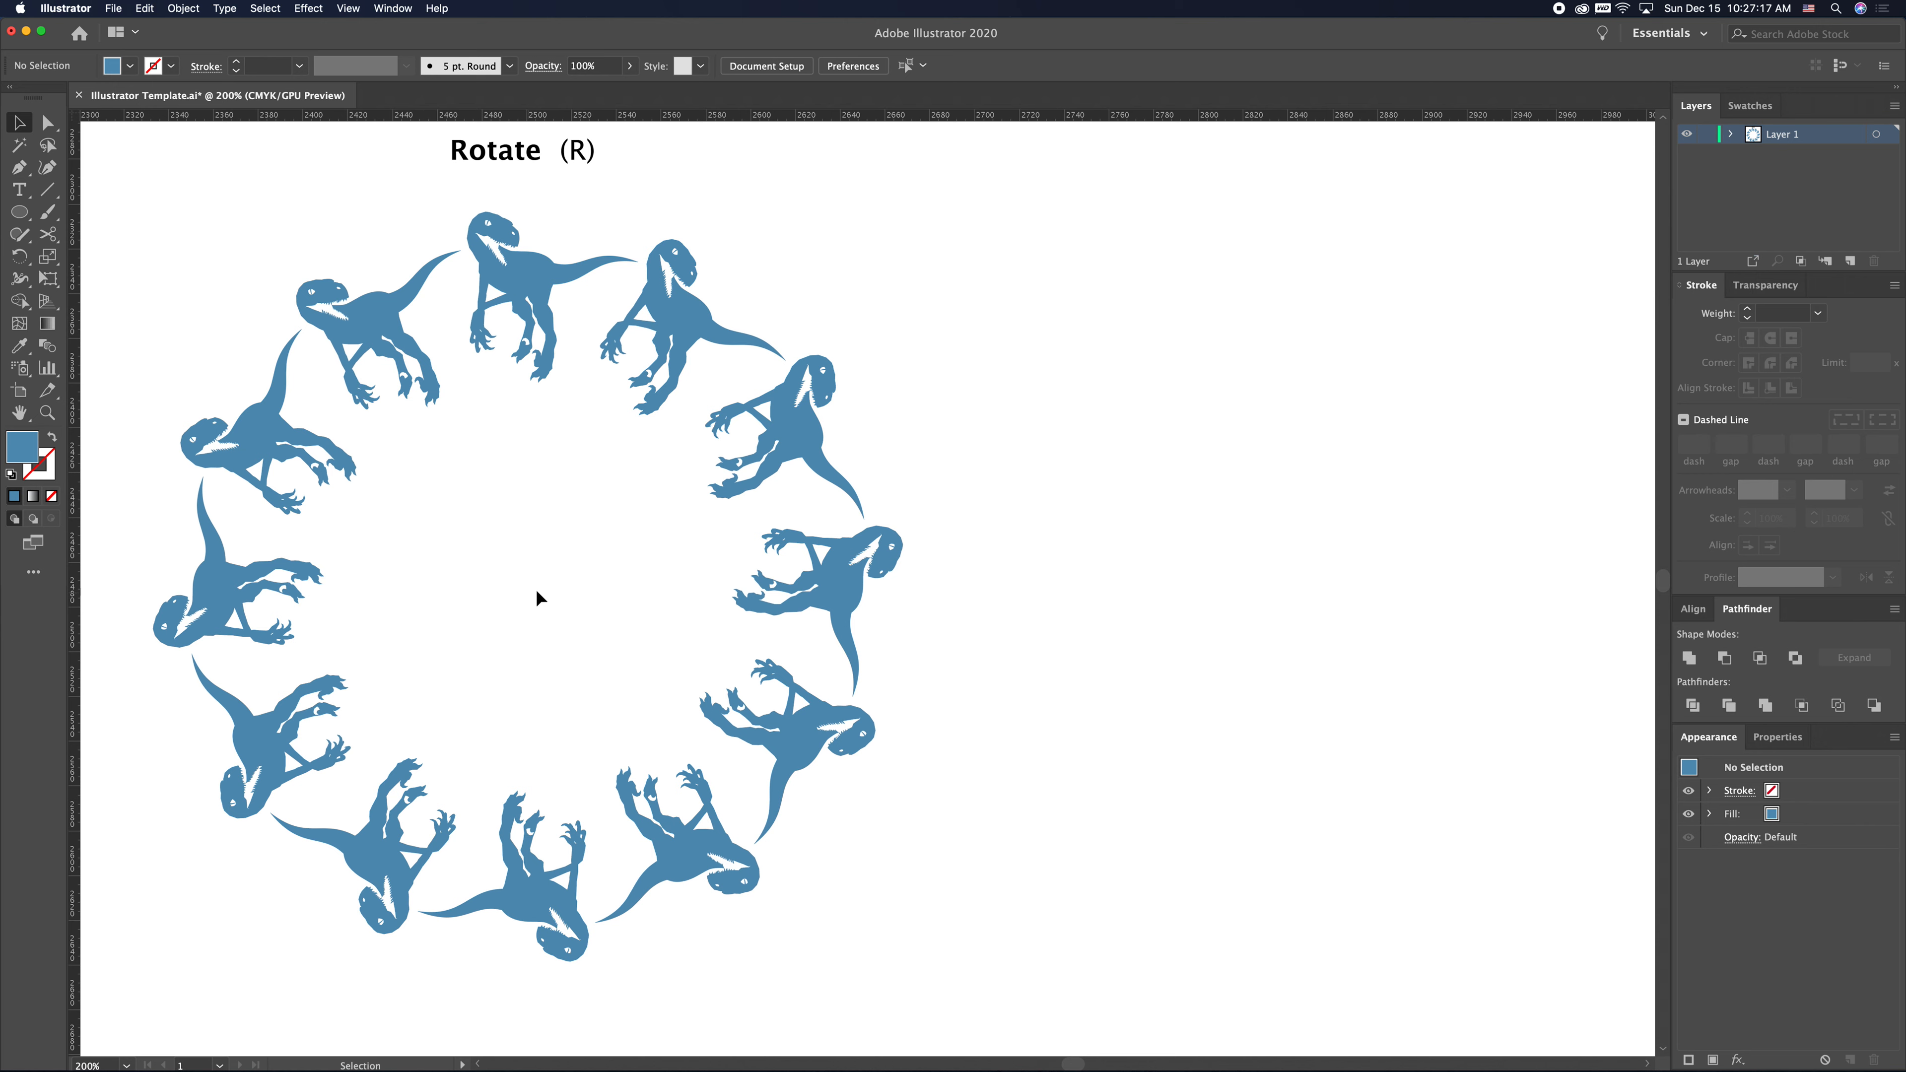
drag(525, 281, 1394, 323)
drag(1397, 642, 1093, 643)
drag(1009, 199, 1289, 426)
drag(1134, 303, 1149, 304)
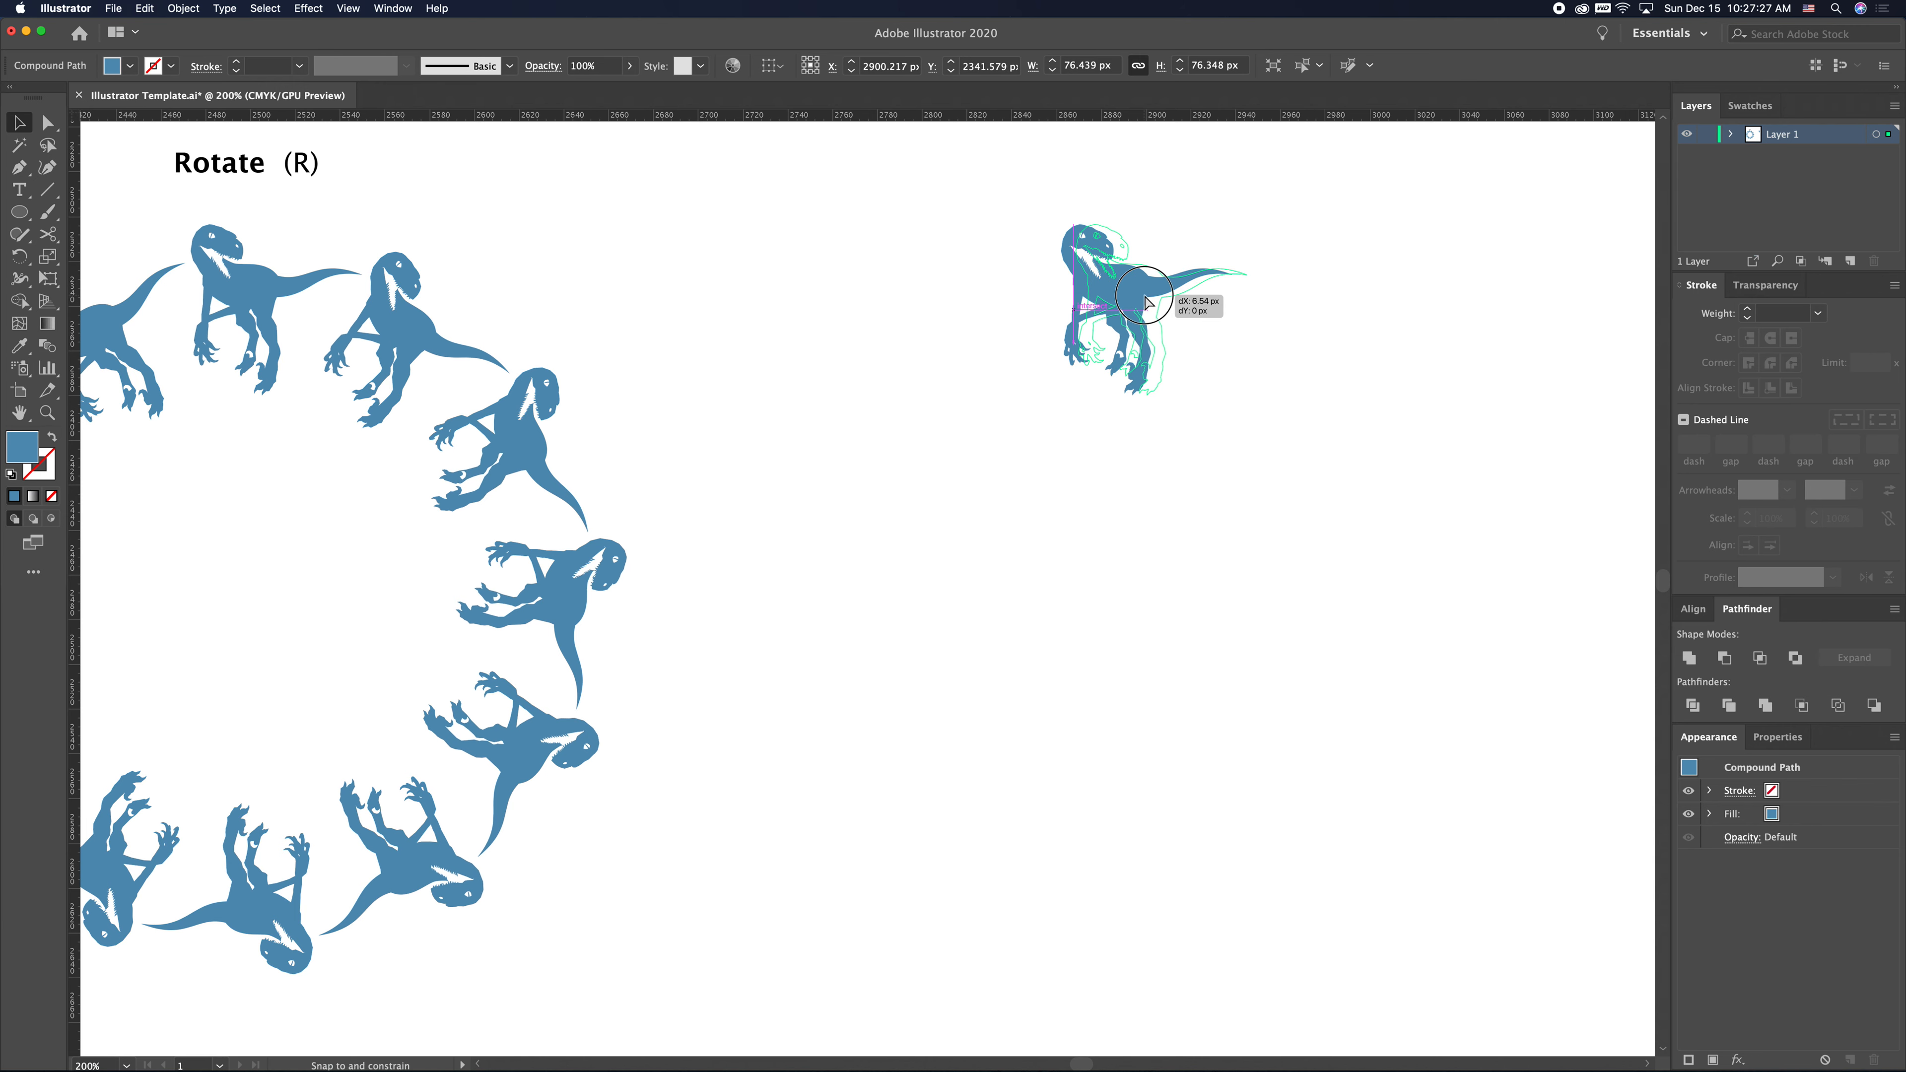
click(1139, 434)
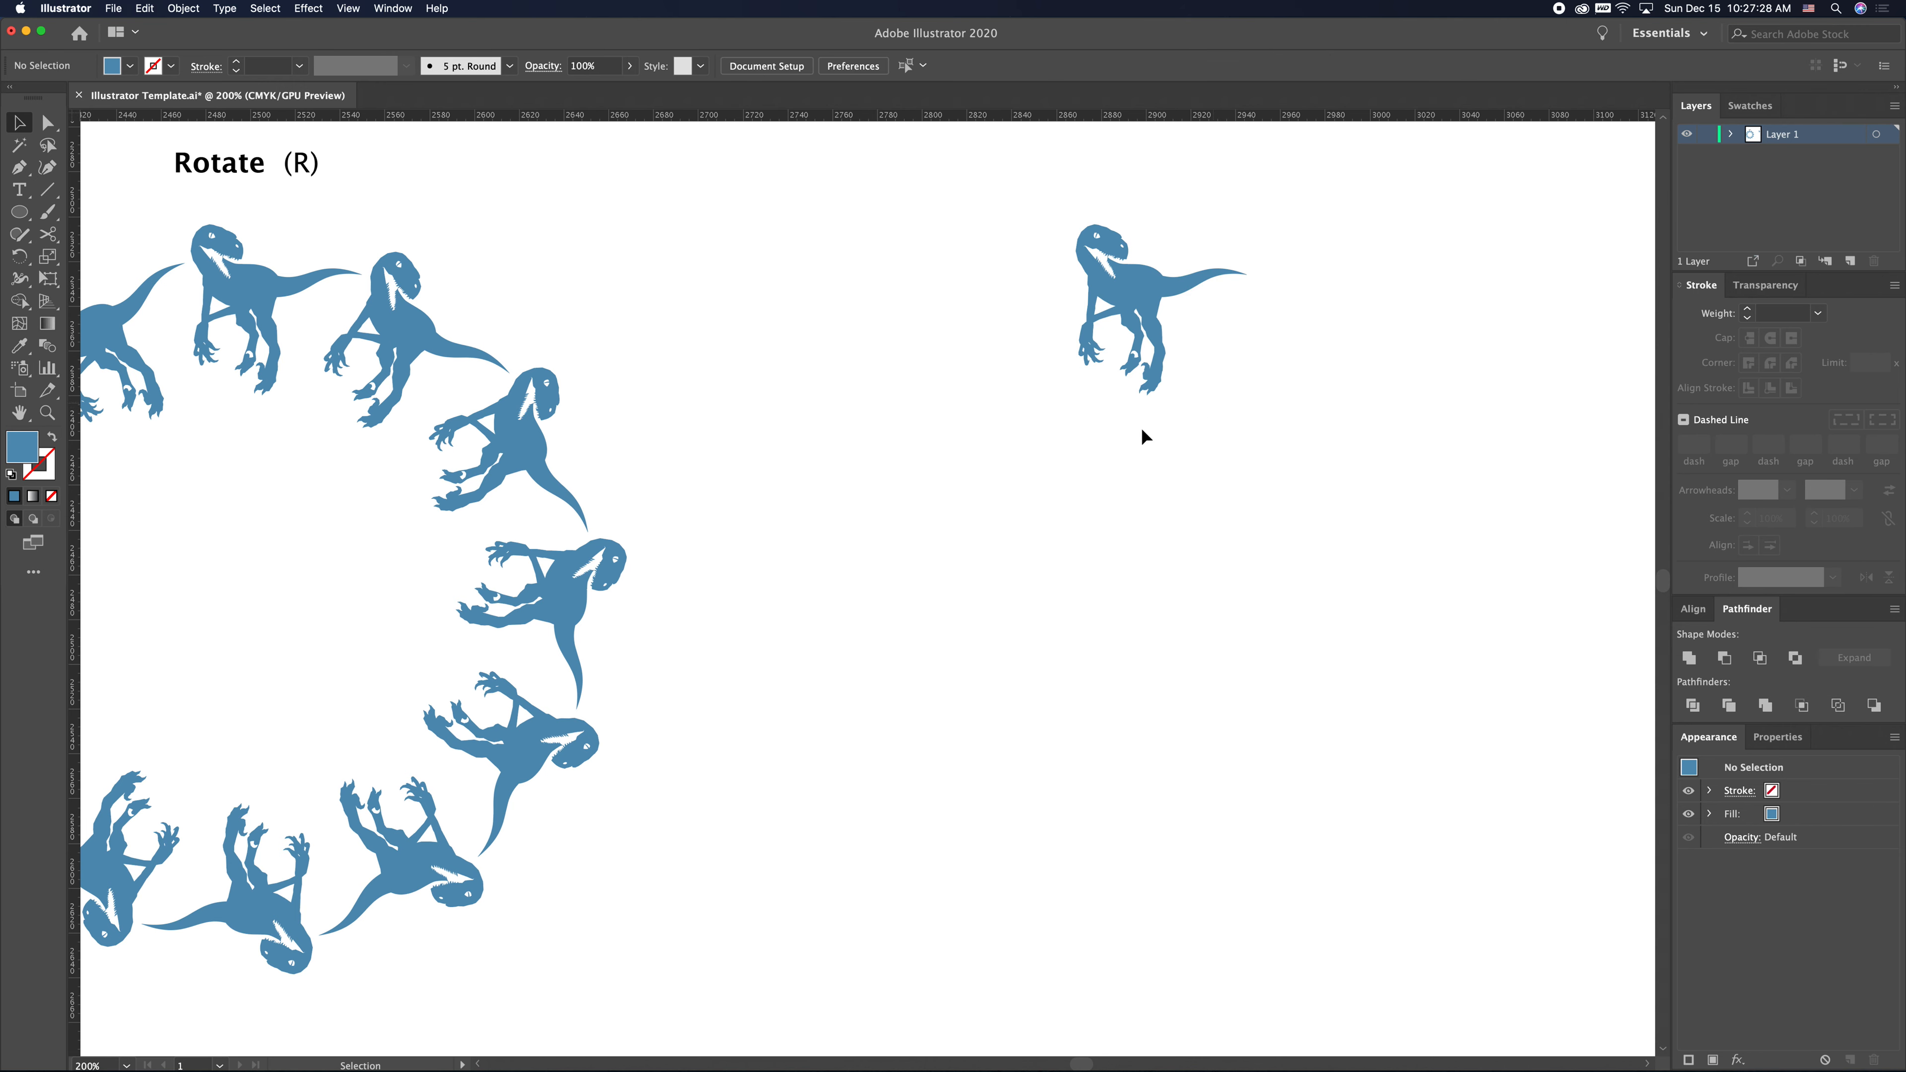
- Draw a circle about 170 px wide under the dinosaur copy, center it below it, and swap fill and stroke
click(20, 215)
drag(21, 218, 127, 259)
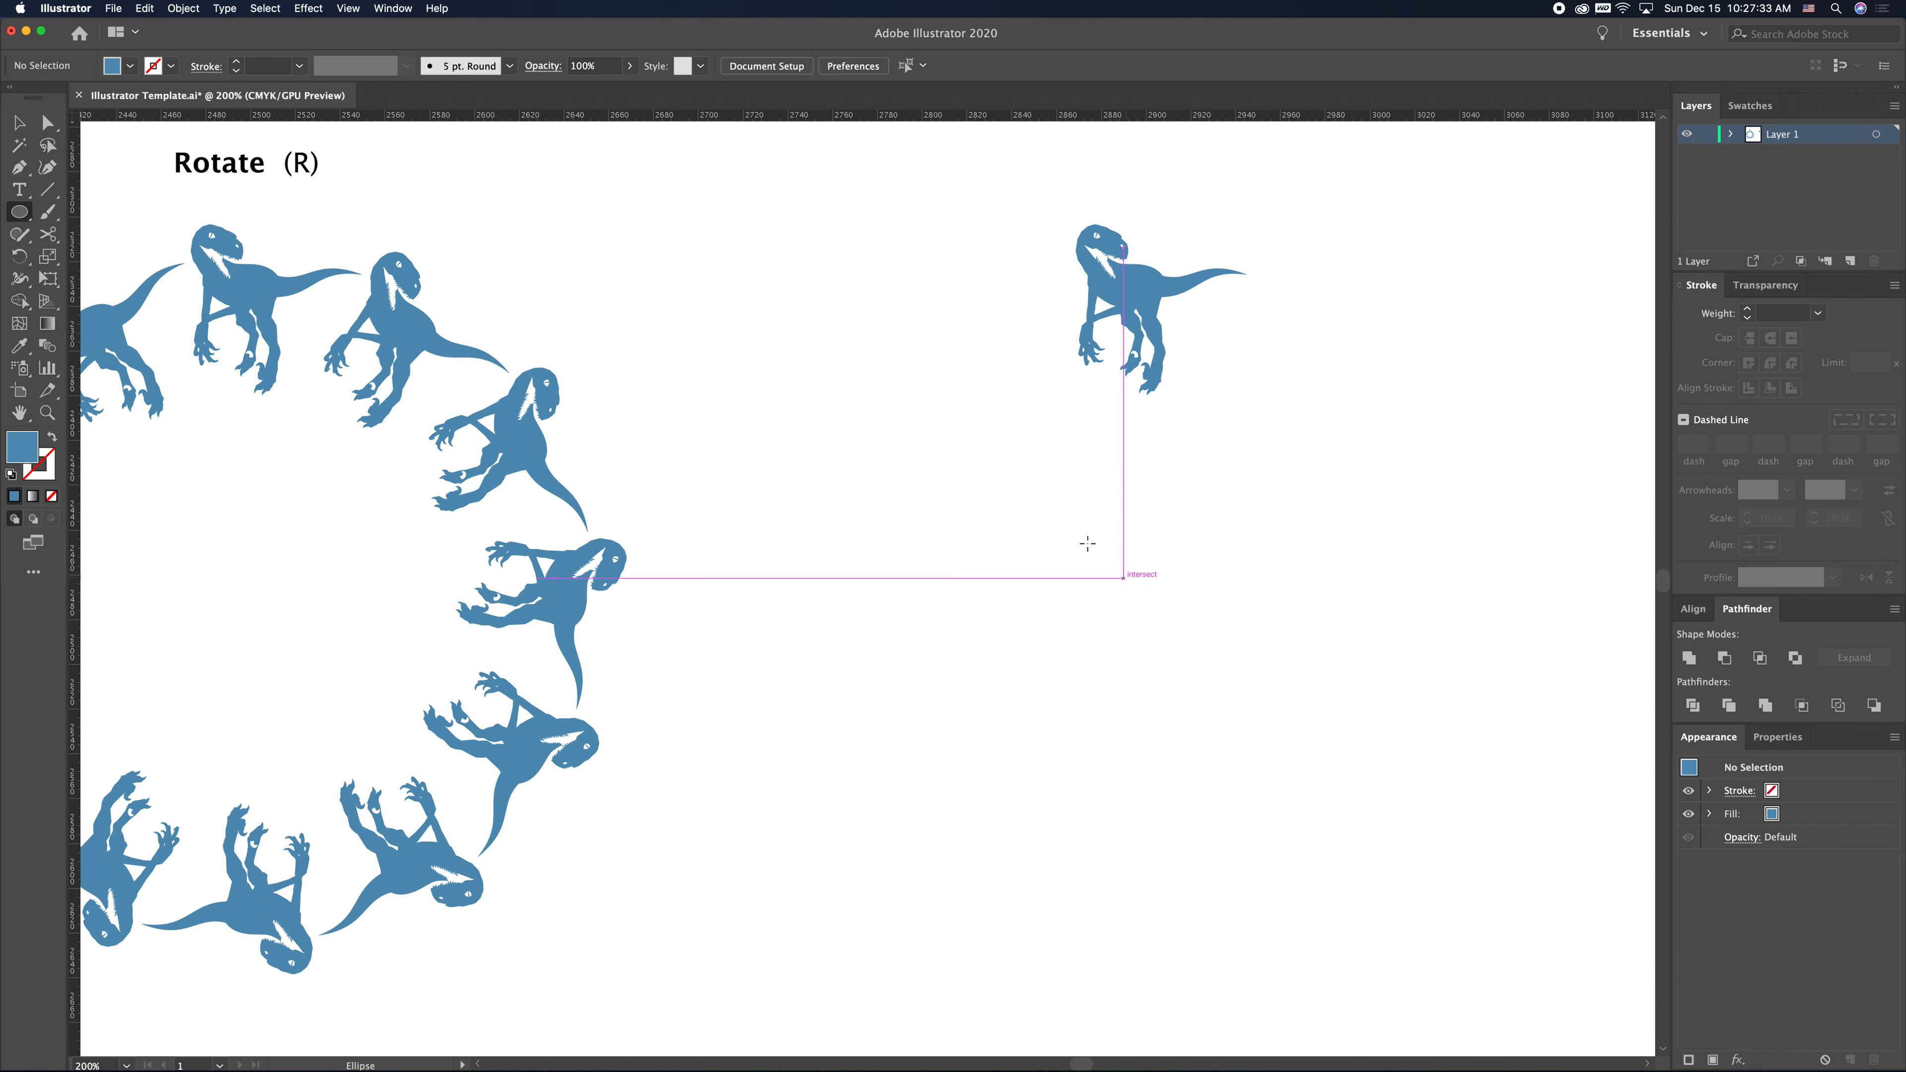
drag(993, 460, 1372, 773)
key(v)
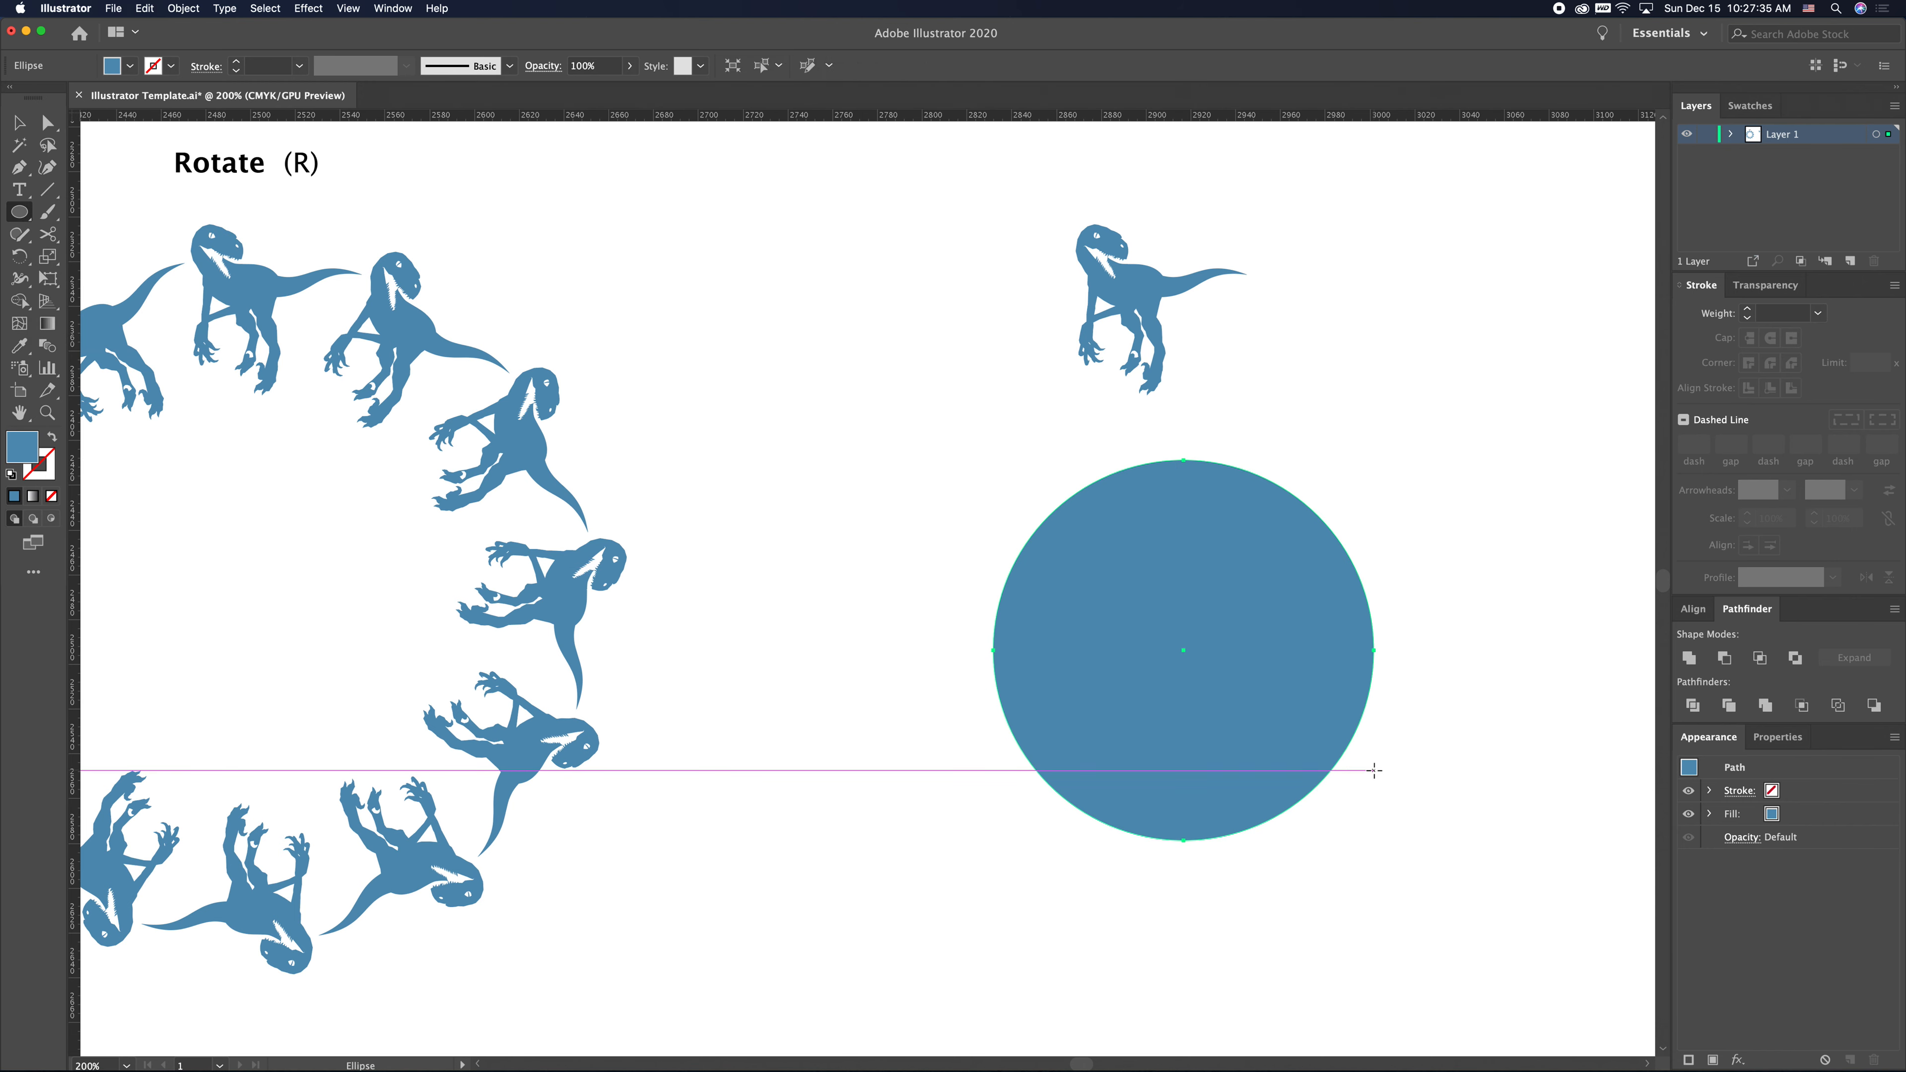
drag(1274, 646, 1229, 596)
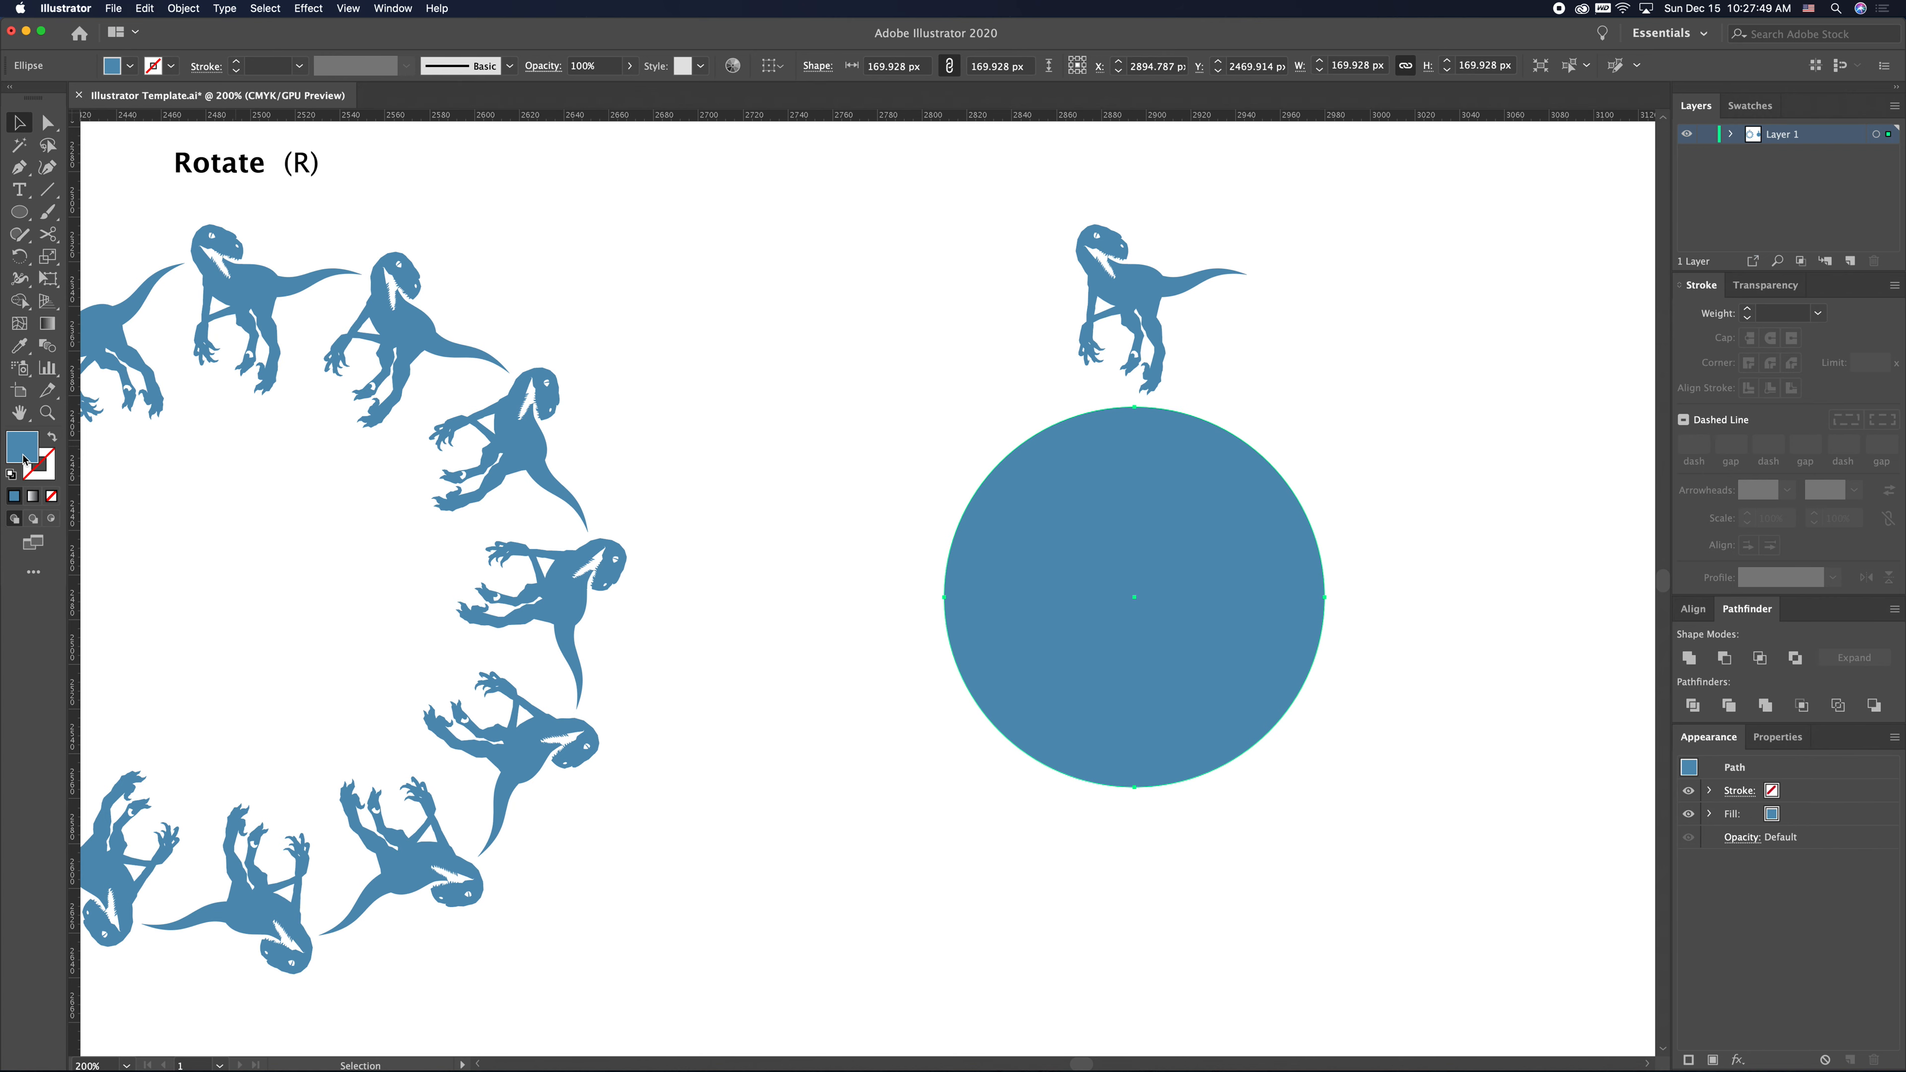
click(52, 436)
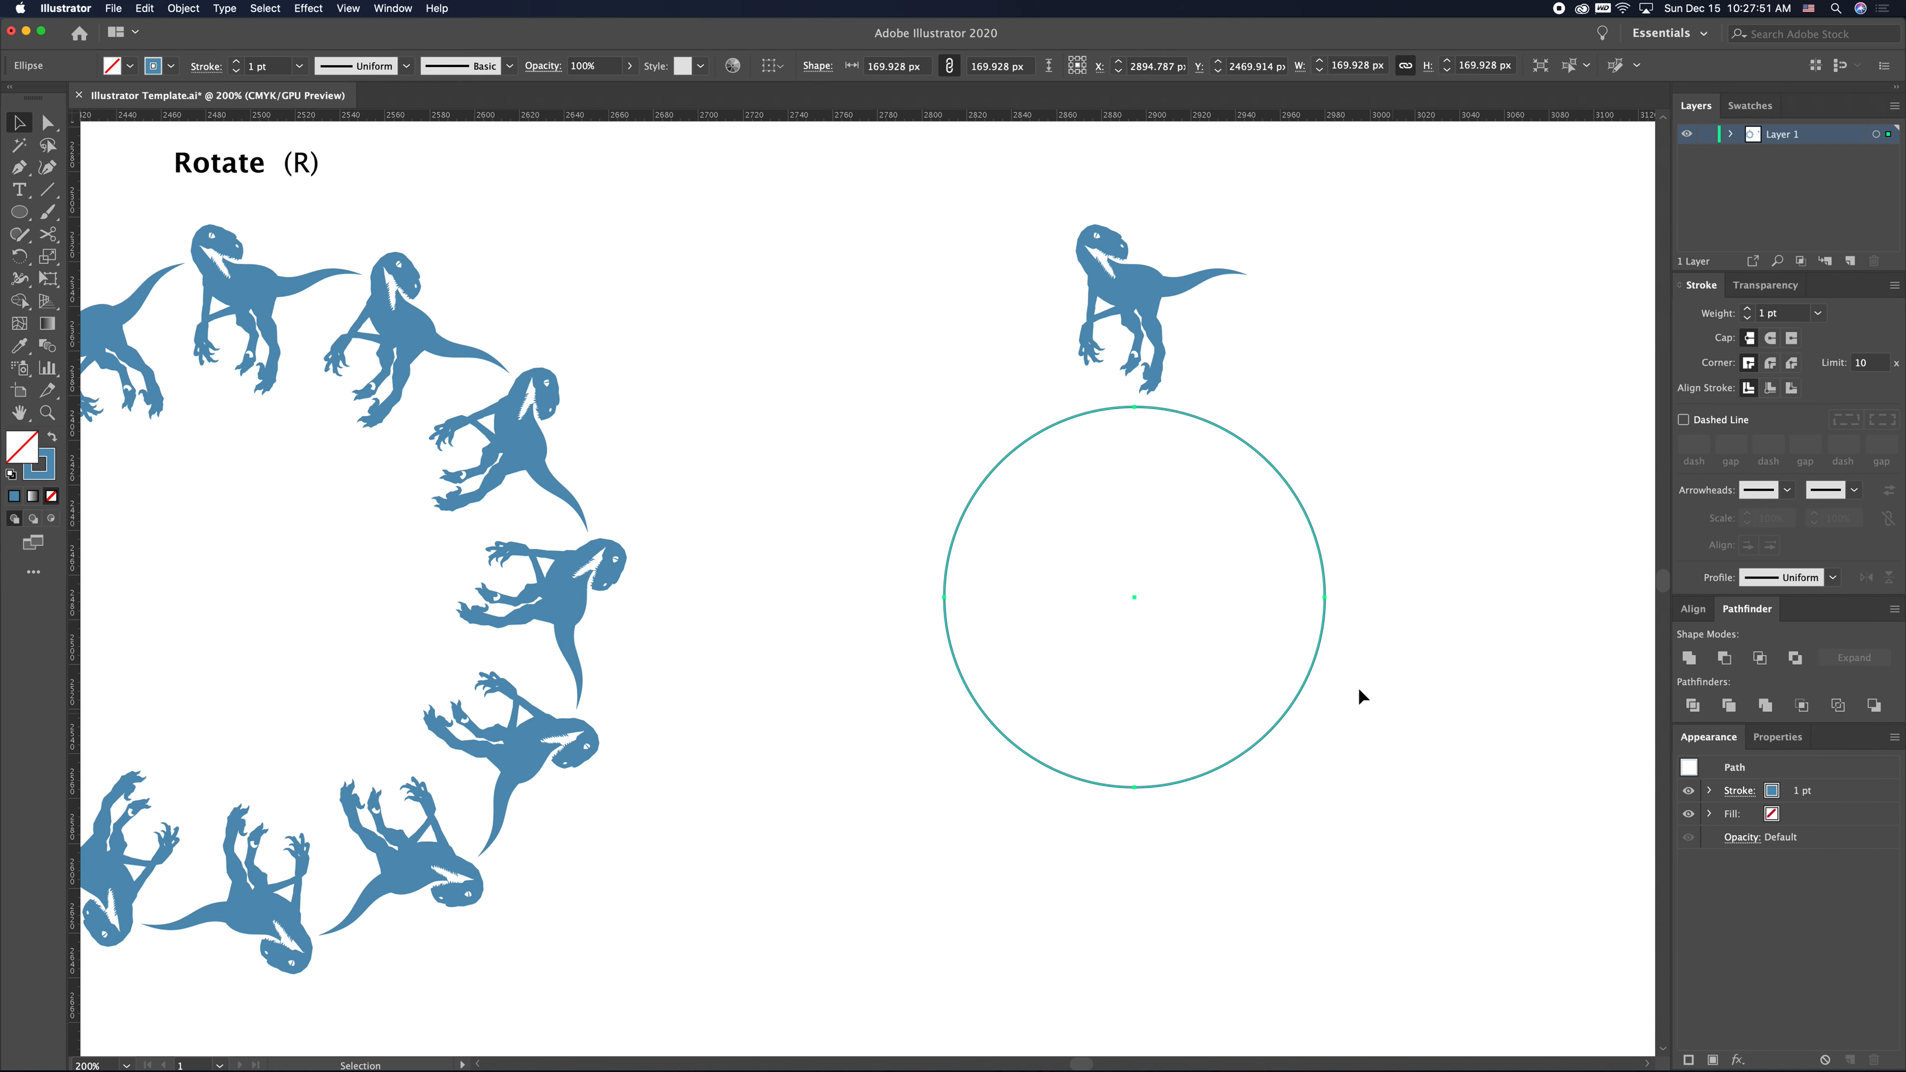
- Scale the circle up from its center to about 341 px wide
scroll(1361, 721, up, 1)
scroll(1361, 721, right, 2)
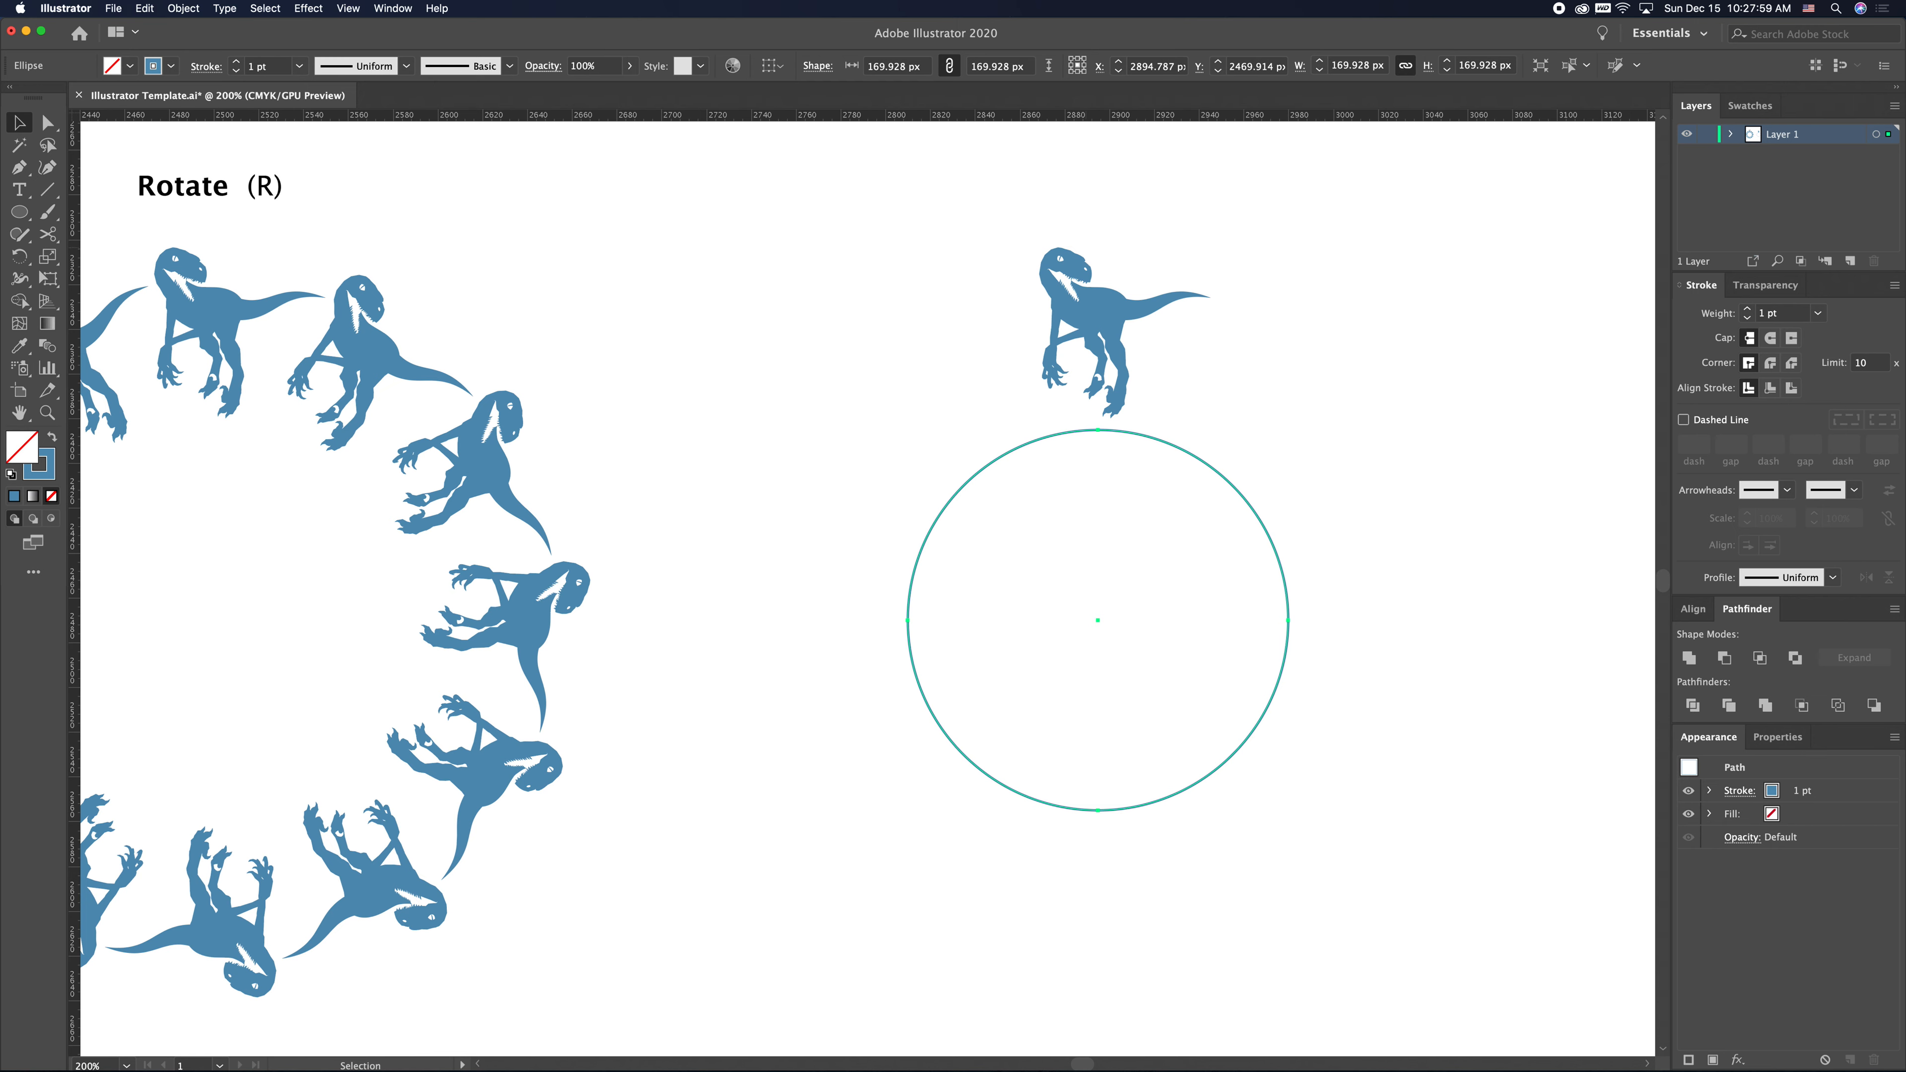
key(s)
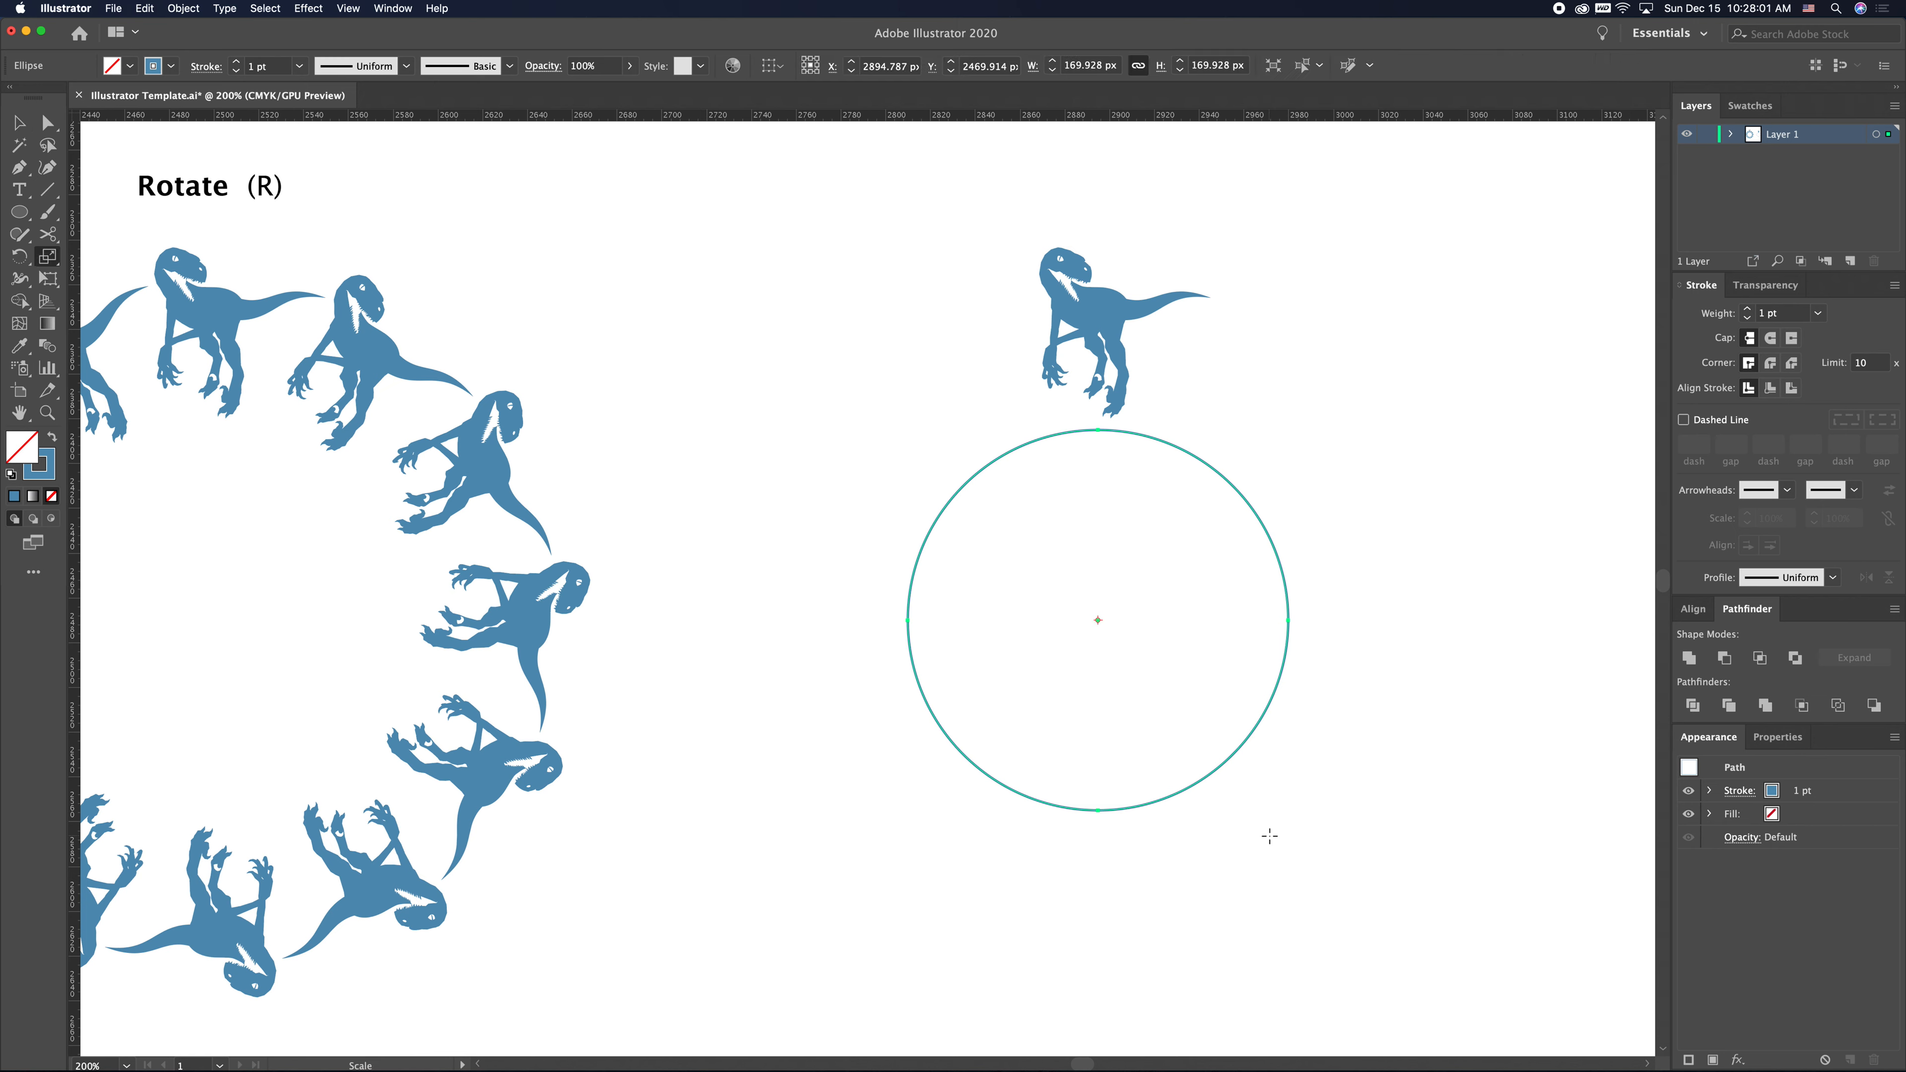
mouse_move(1265, 821)
mouse_down()
mouse_move(1251, 809)
mouse_move(1396, 903)
mouse_move(1435, 956)
mouse_up()
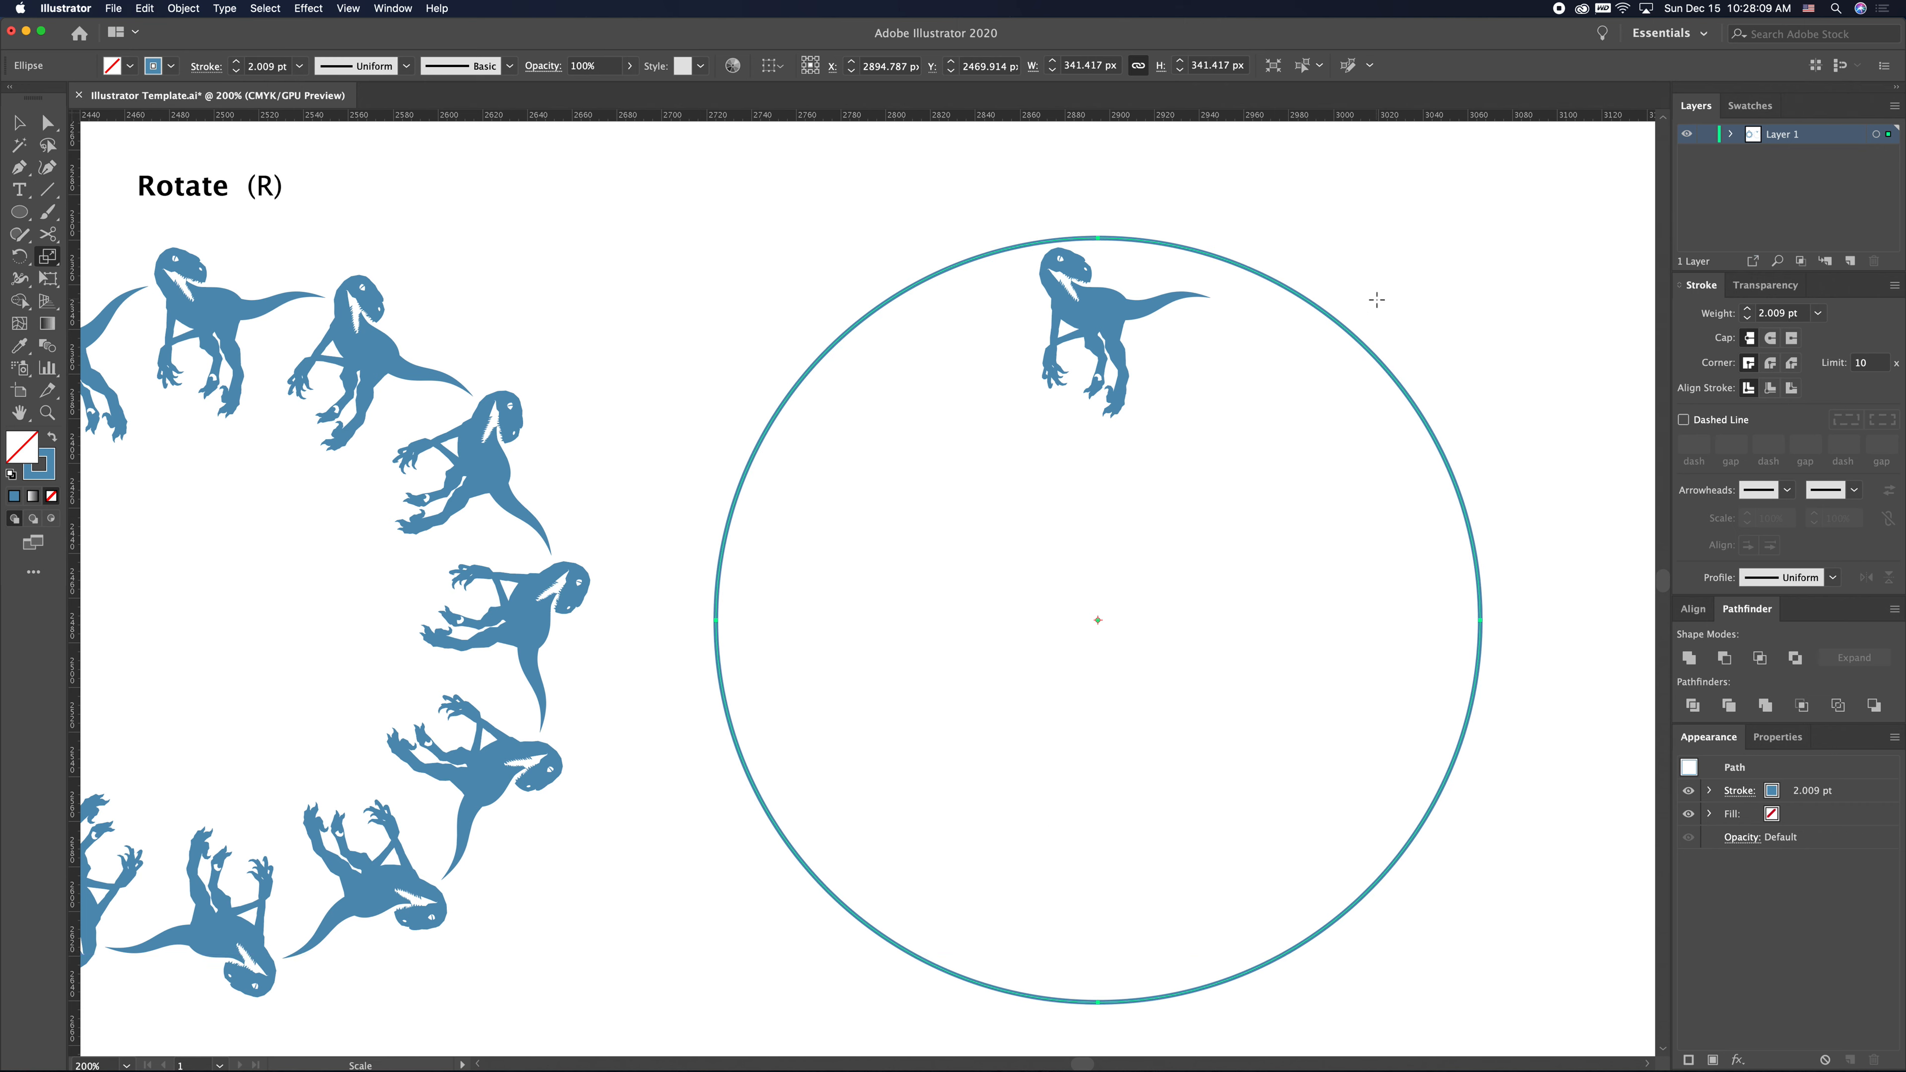
- Select the circle with the dinosaur and rotate a copy of both by 30°
key(v)
drag(1428, 301, 940, 664)
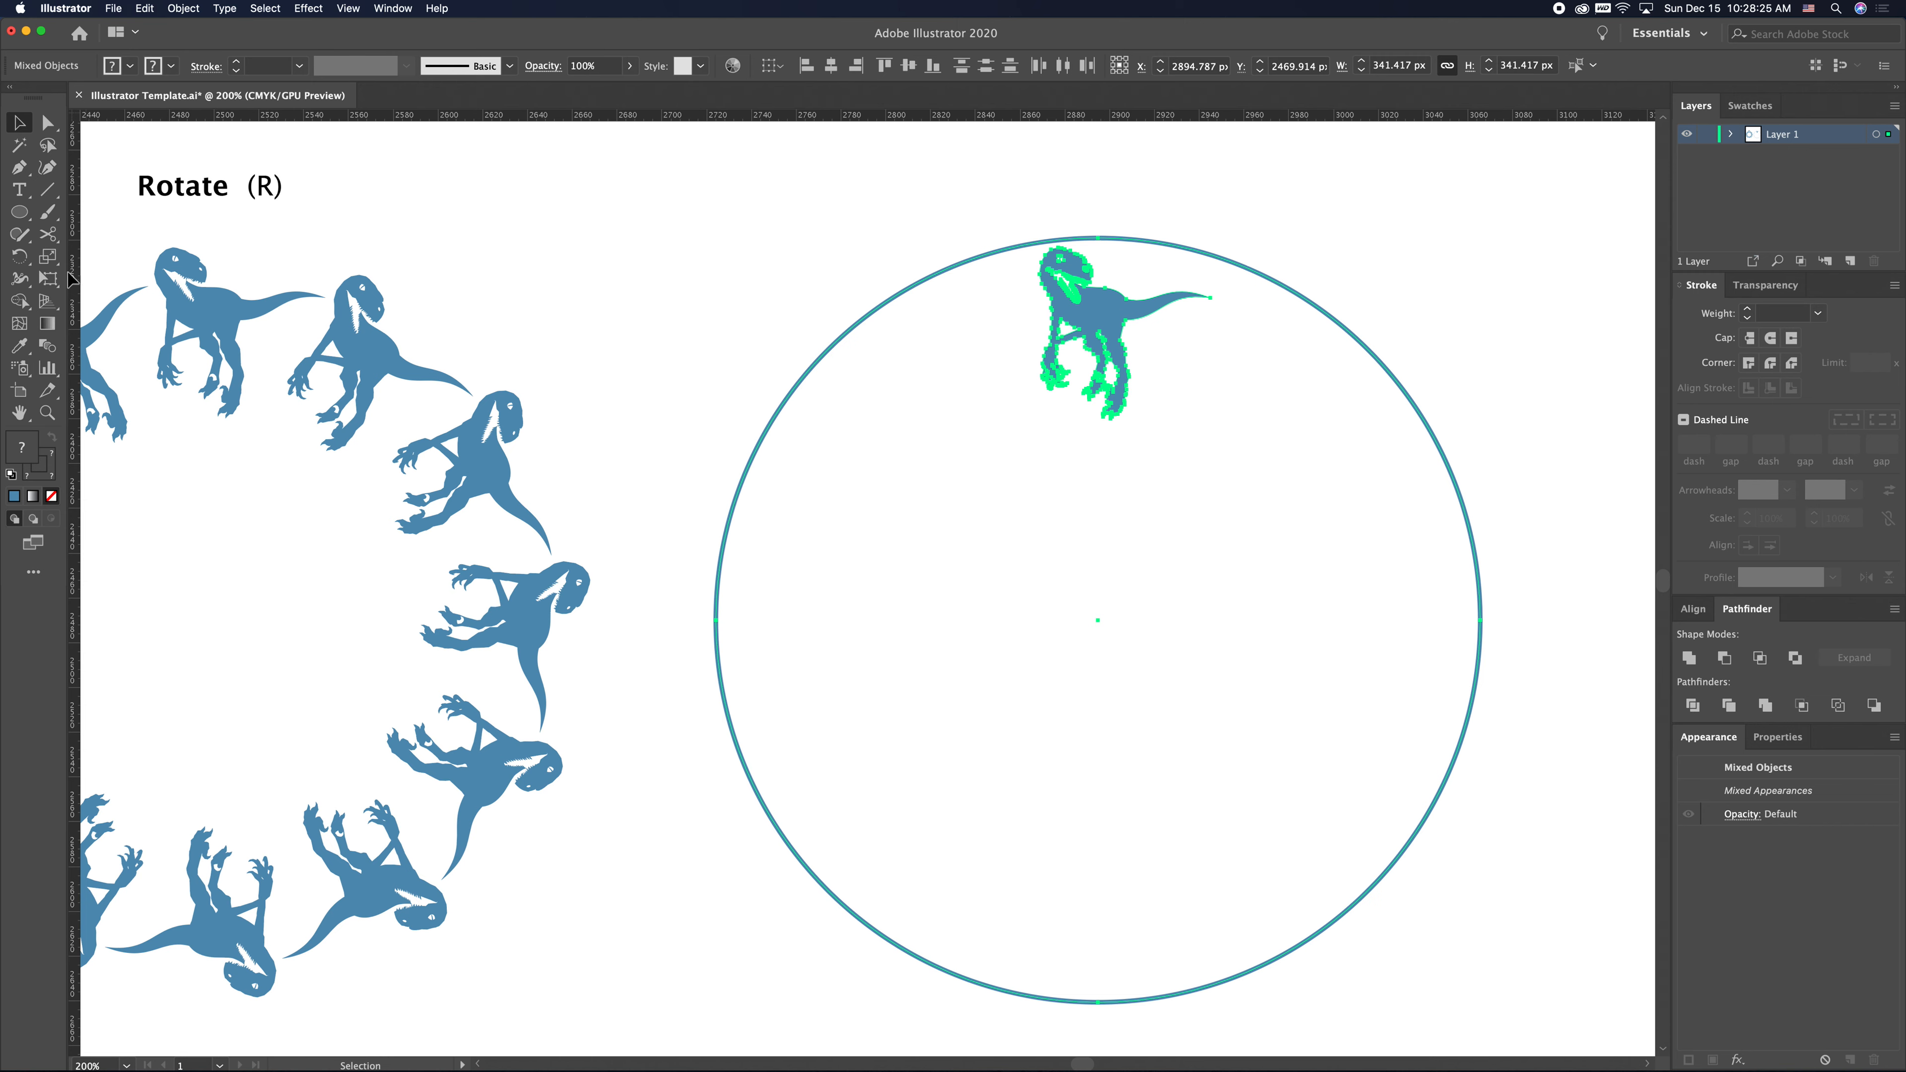
double_click(20, 257)
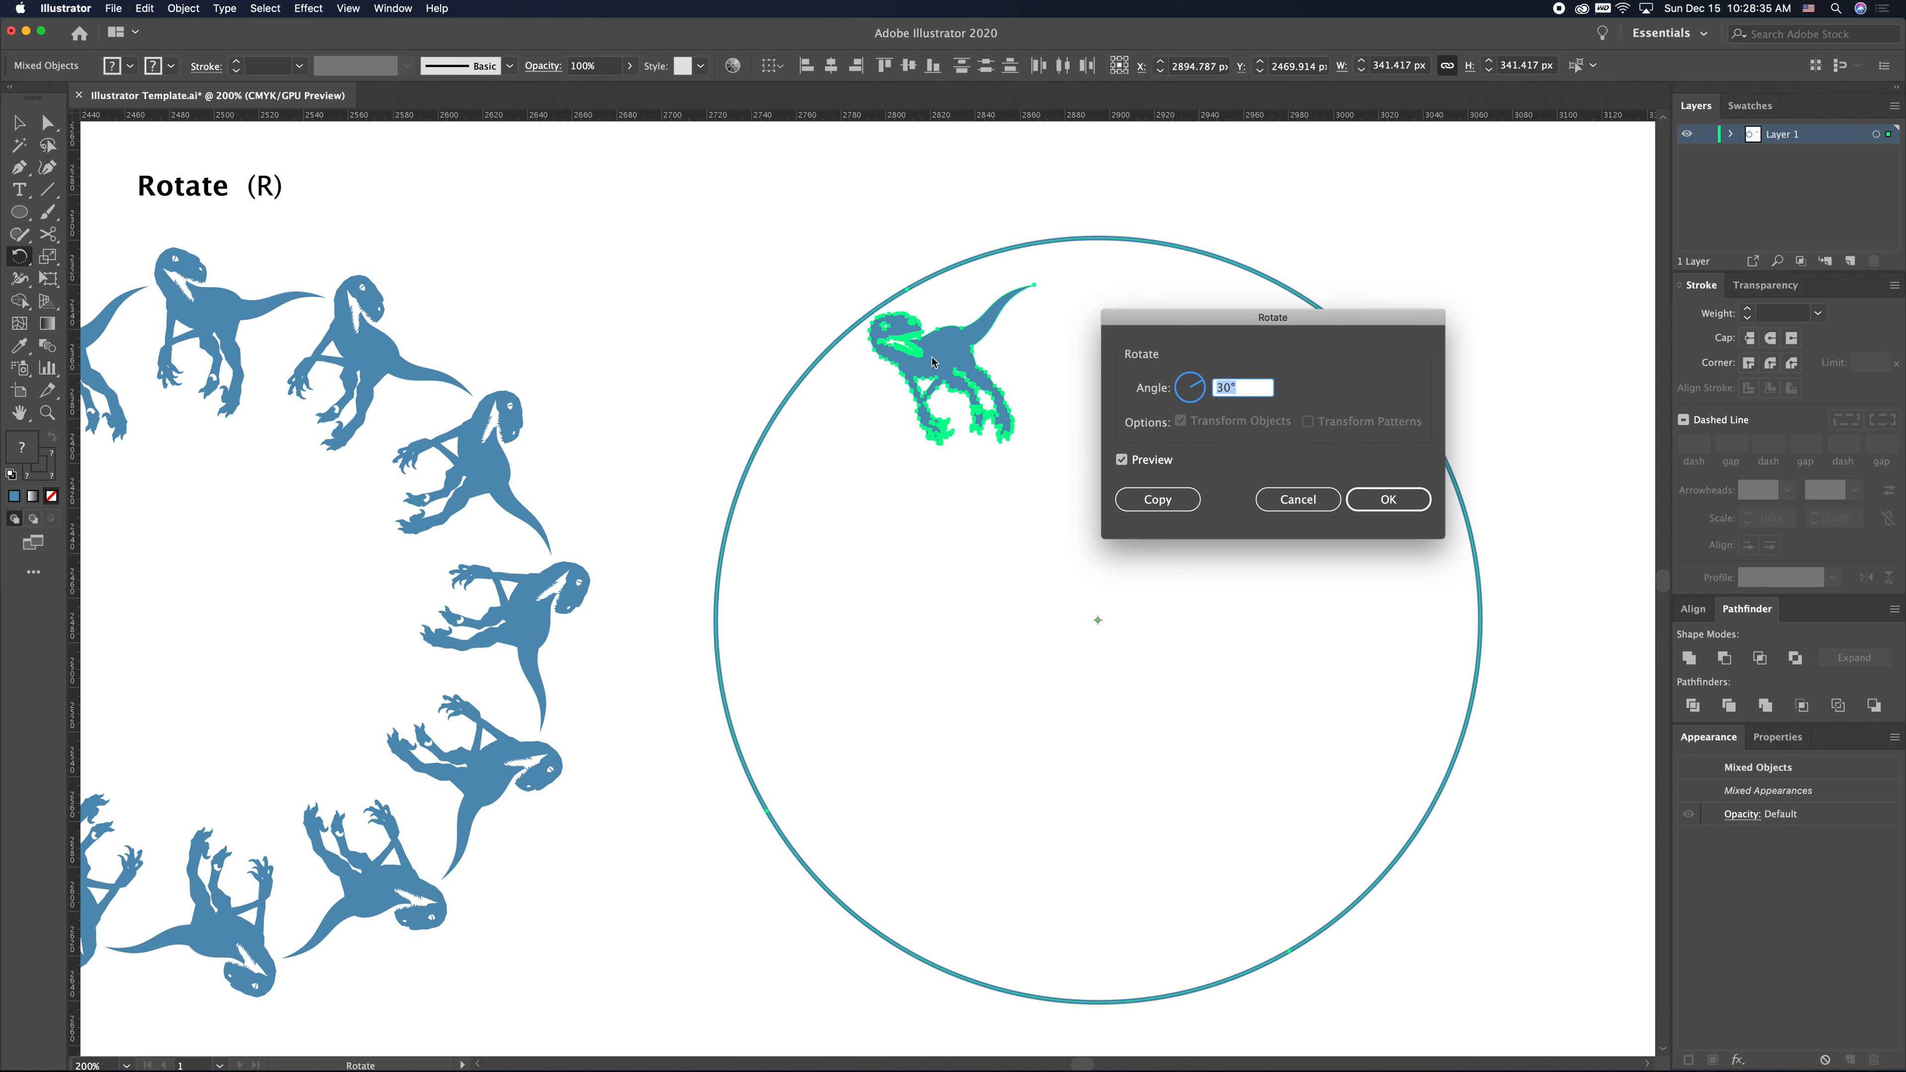
drag(1193, 321, 1265, 299)
click(1195, 441)
click(1193, 439)
click(1193, 438)
click(1194, 438)
click(1193, 438)
click(1193, 439)
click(1194, 439)
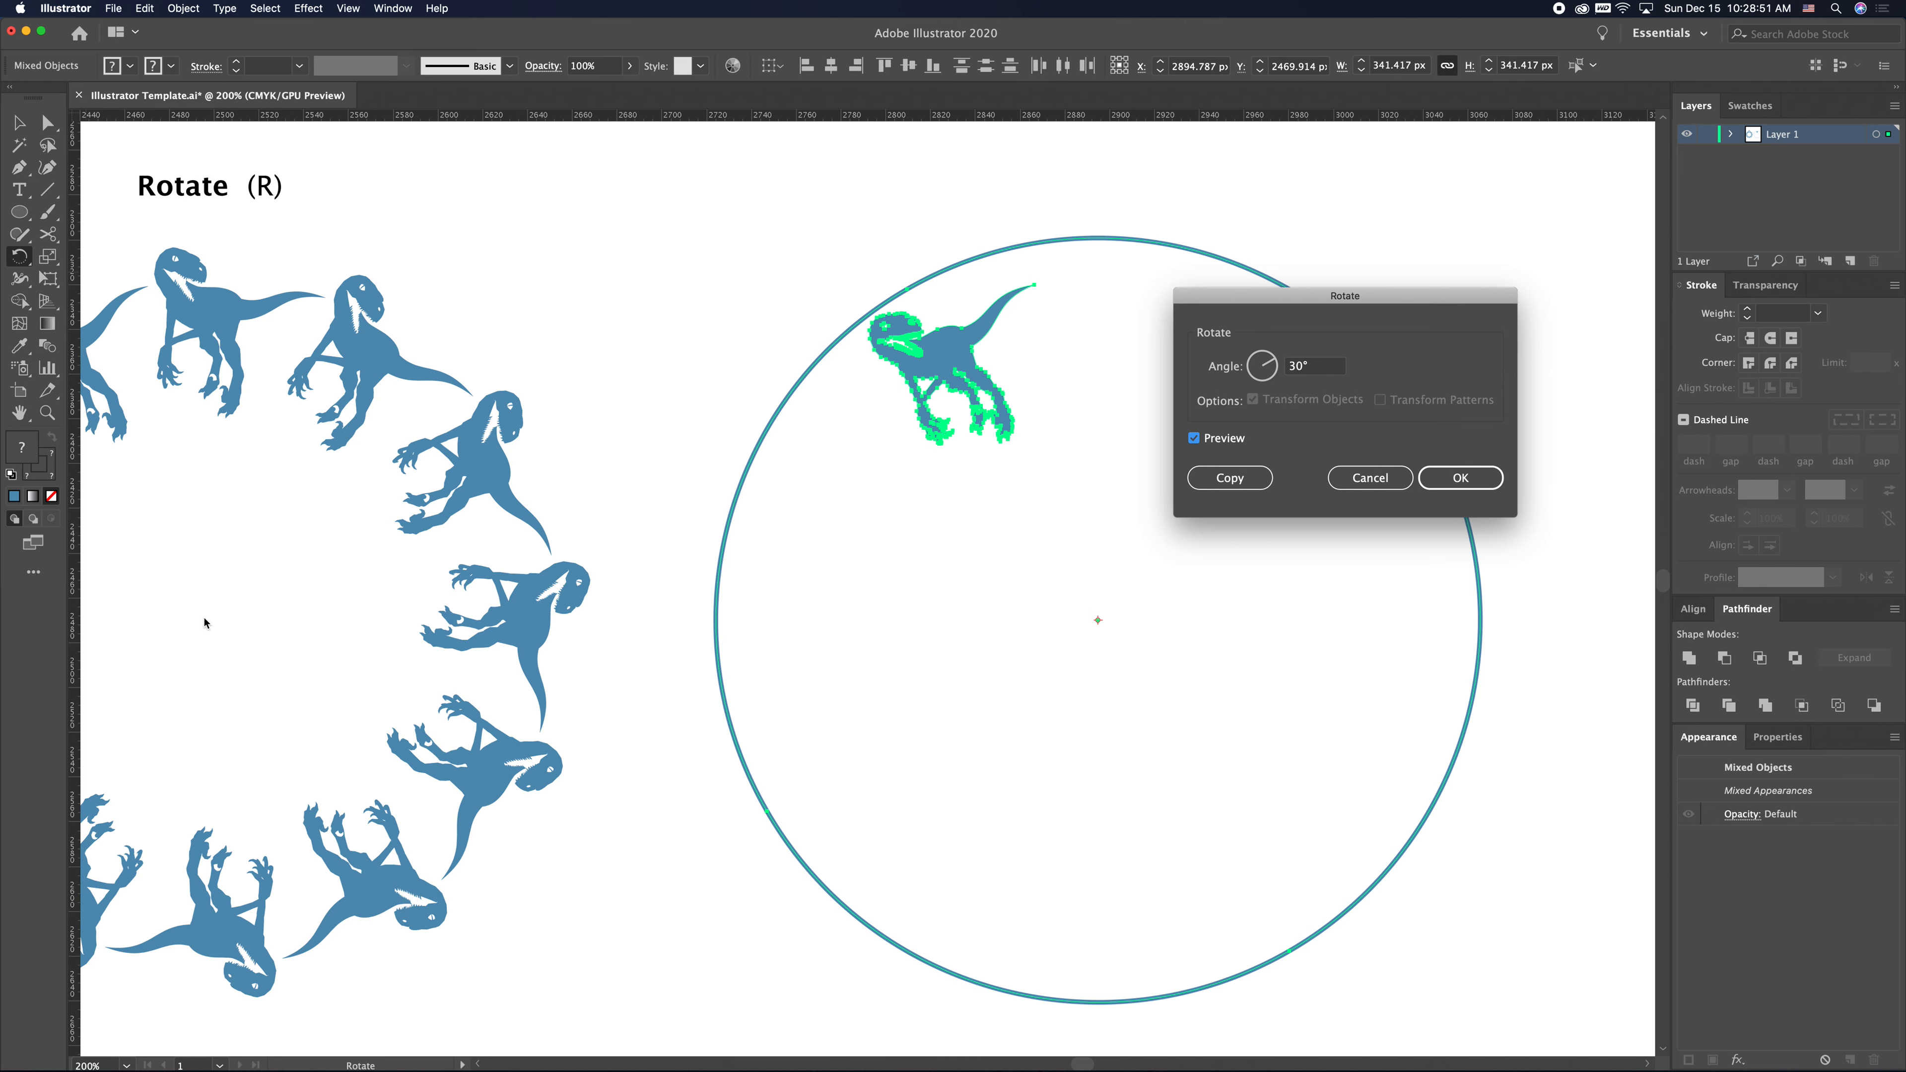
click(1234, 480)
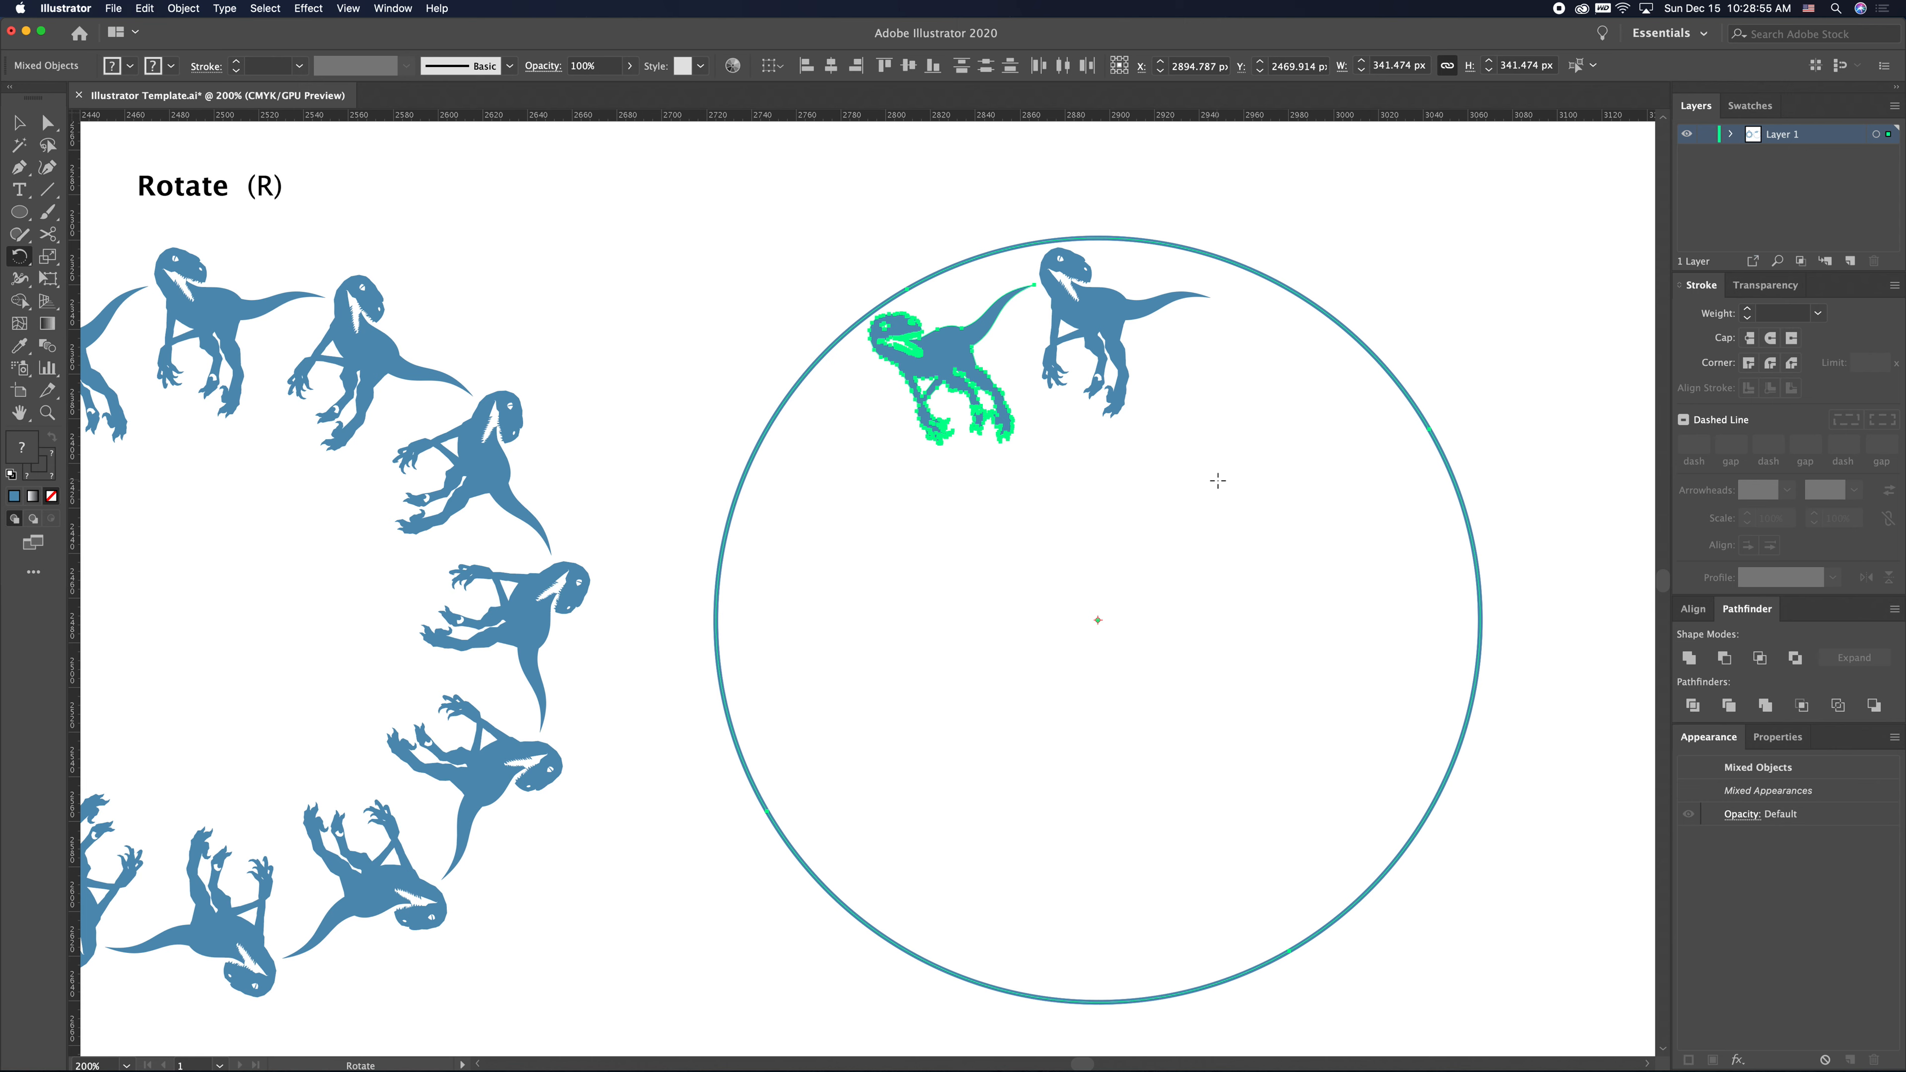
- Repeat the rotated copy to complete a second ring of dinosaurs around the circle
key(super+d)
key(super+d)
key(super+d)
key(super+d)
key(super+d)
key(super+d)
key(super+d)
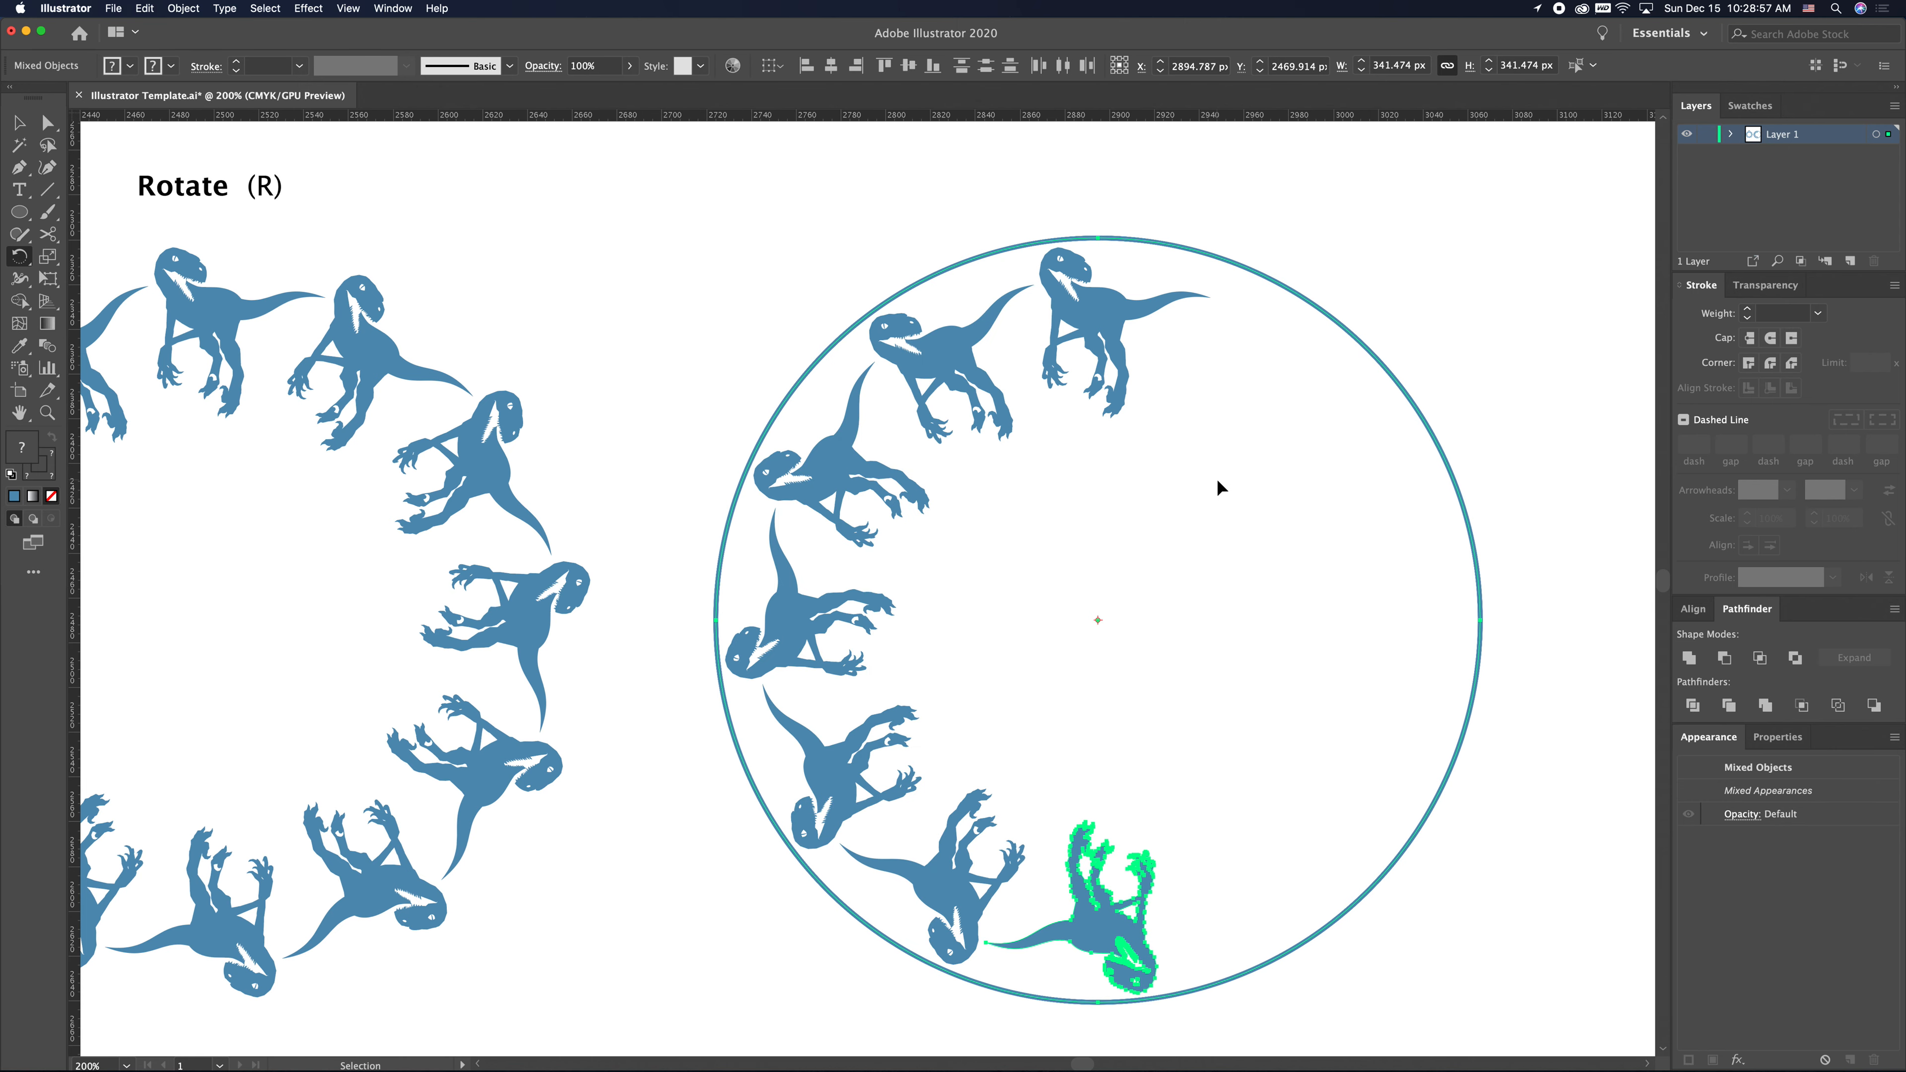
key(super+d)
key(super+d)
key(super+d)
key(v)
click(1221, 518)
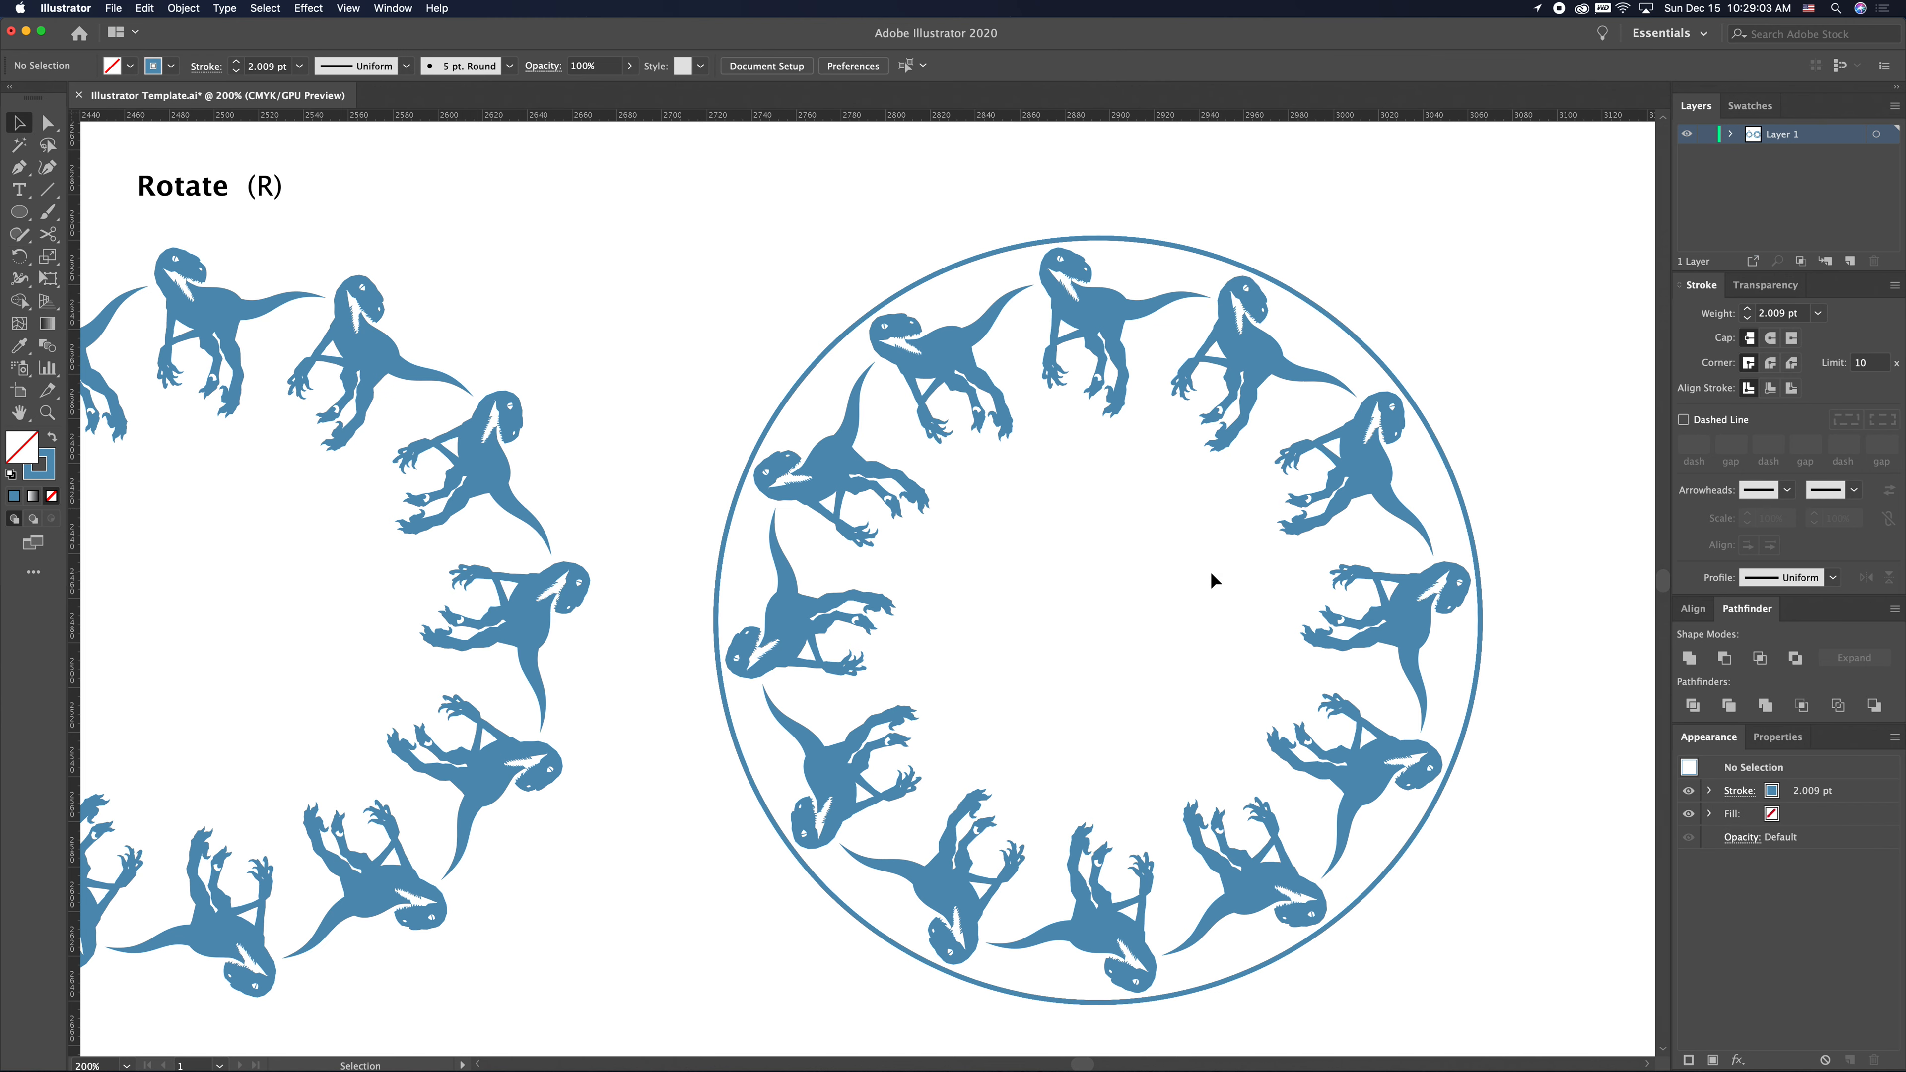
- Select all the circle copies and delete them, leaving only the dinosaur ring
click(1355, 342)
mouse_move(1355, 341)
mouse_down()
mouse_move(1370, 310)
mouse_move(1360, 341)
mouse_move(1379, 341)
mouse_move(1361, 332)
mouse_up()
drag(1414, 260, 1328, 344)
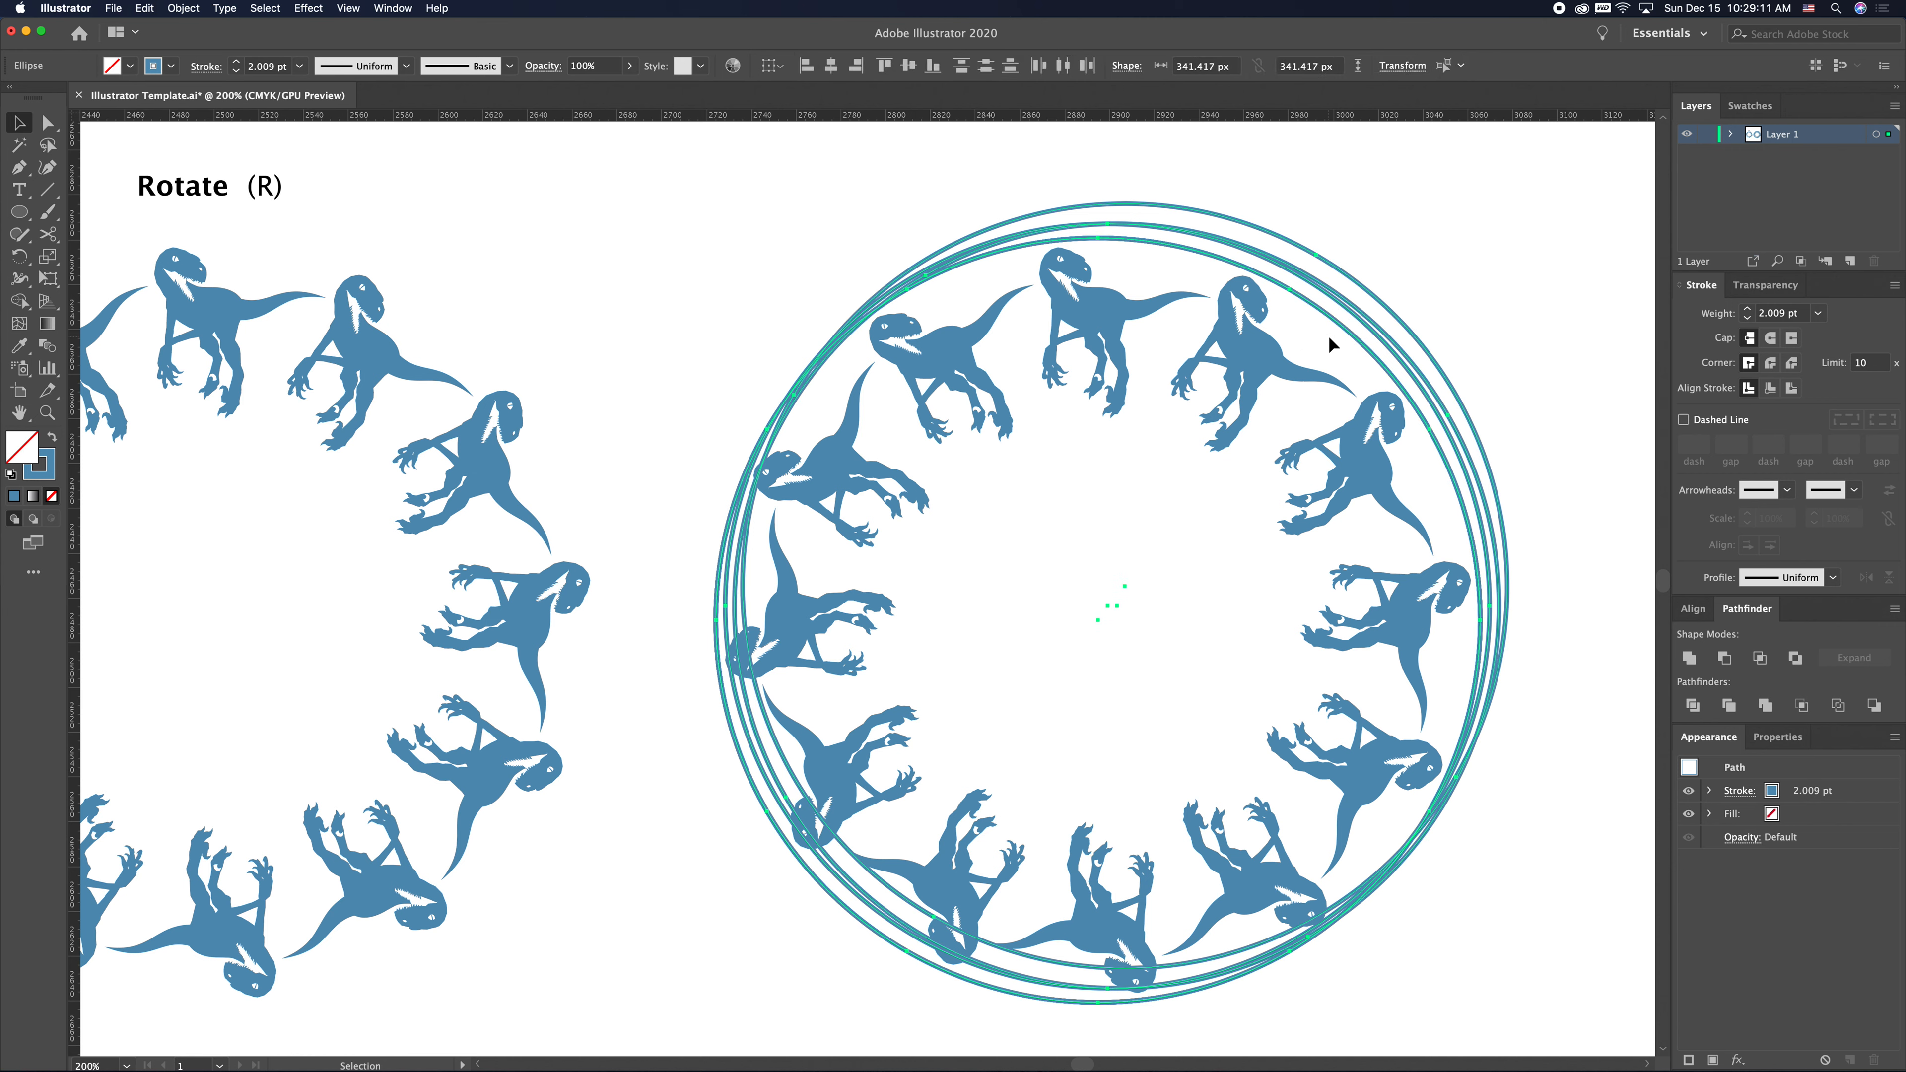
key(Delete)
key(super+z)
key(Delete)
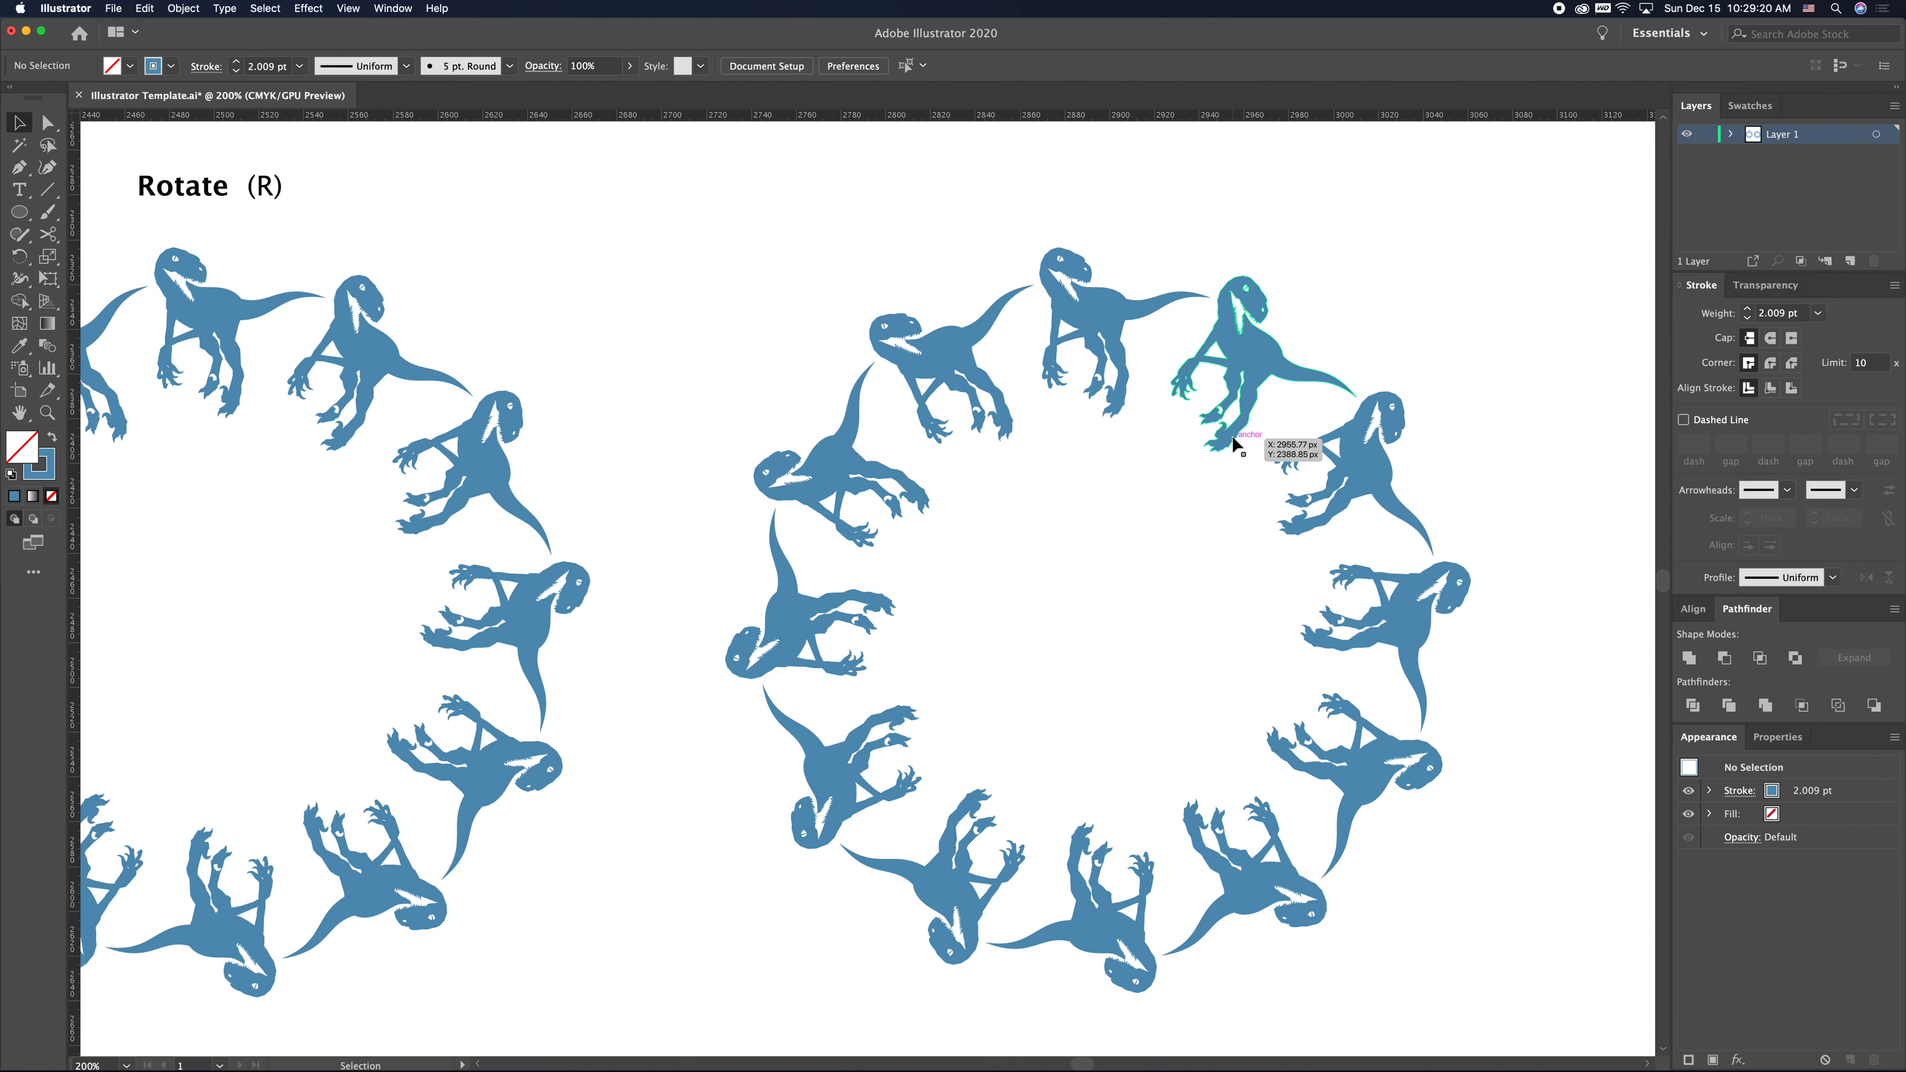
key(super+minus)
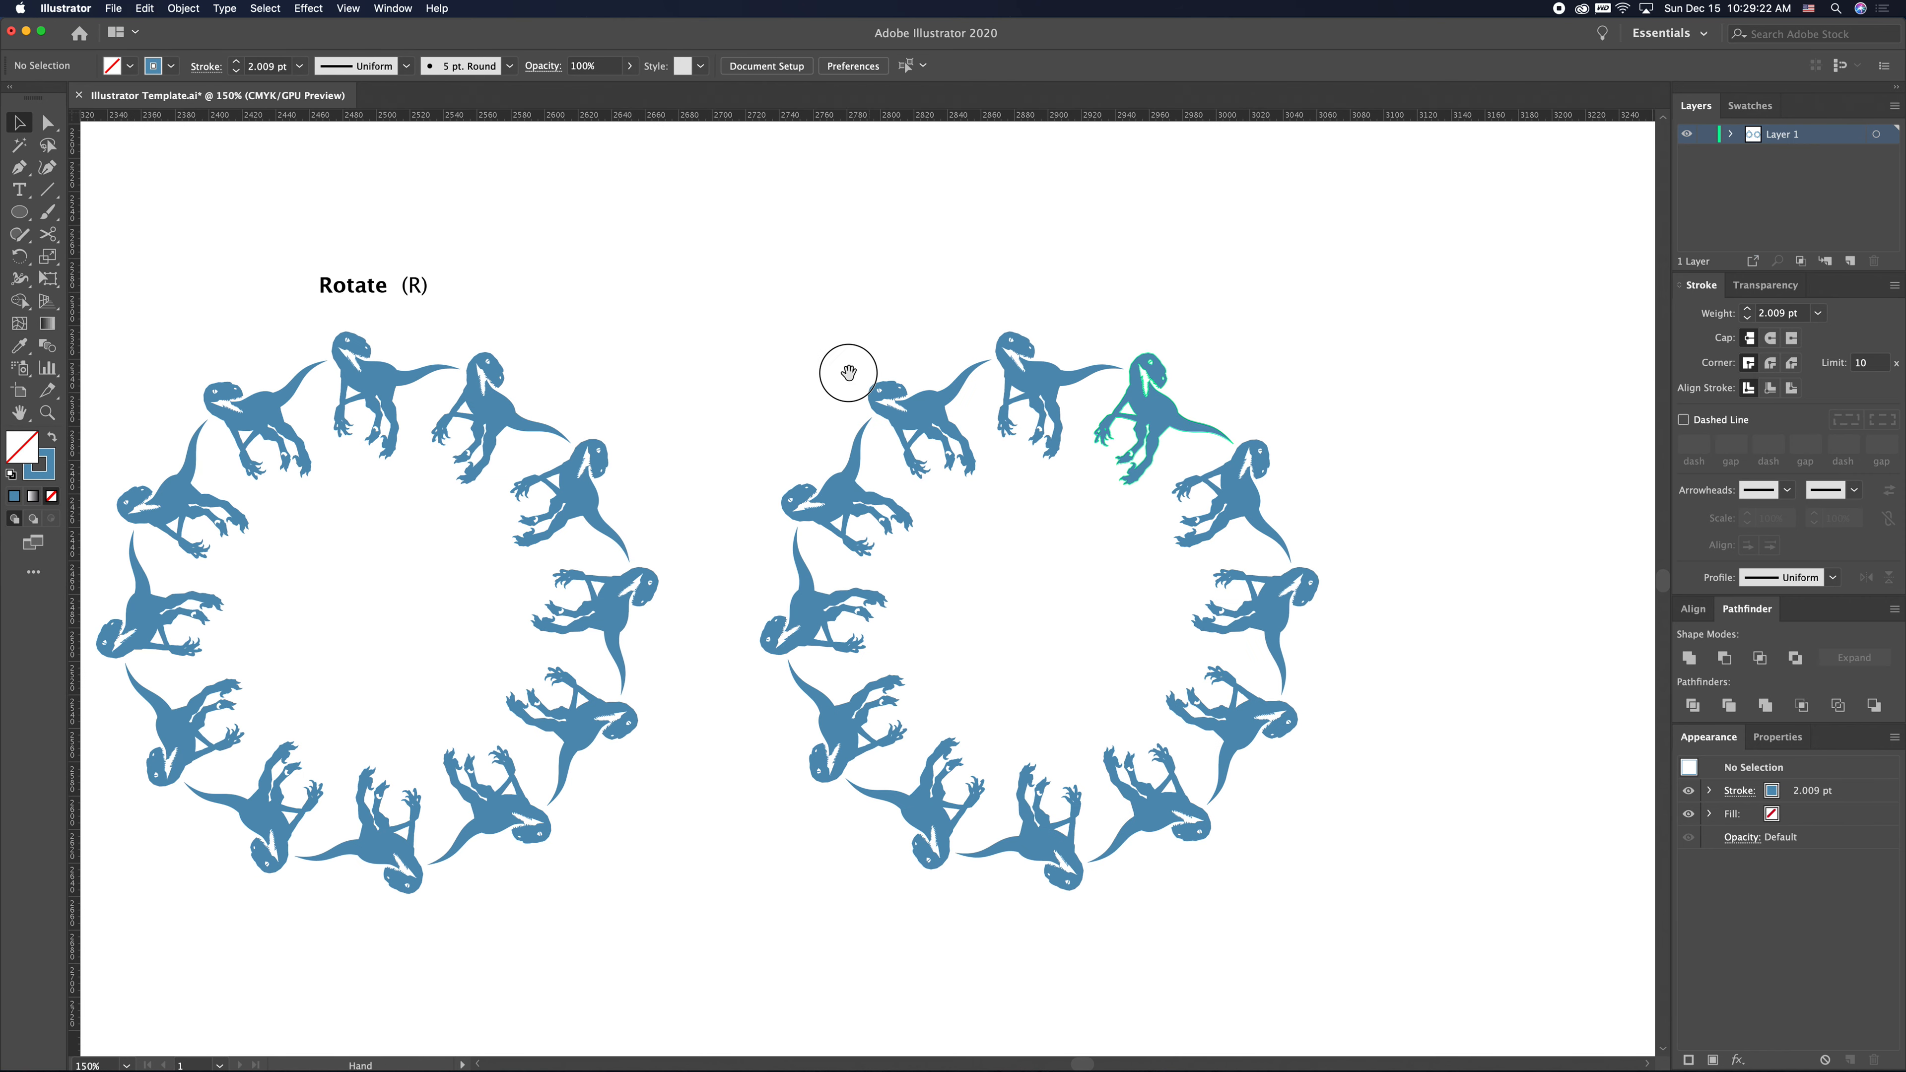
drag(846, 375, 974, 361)
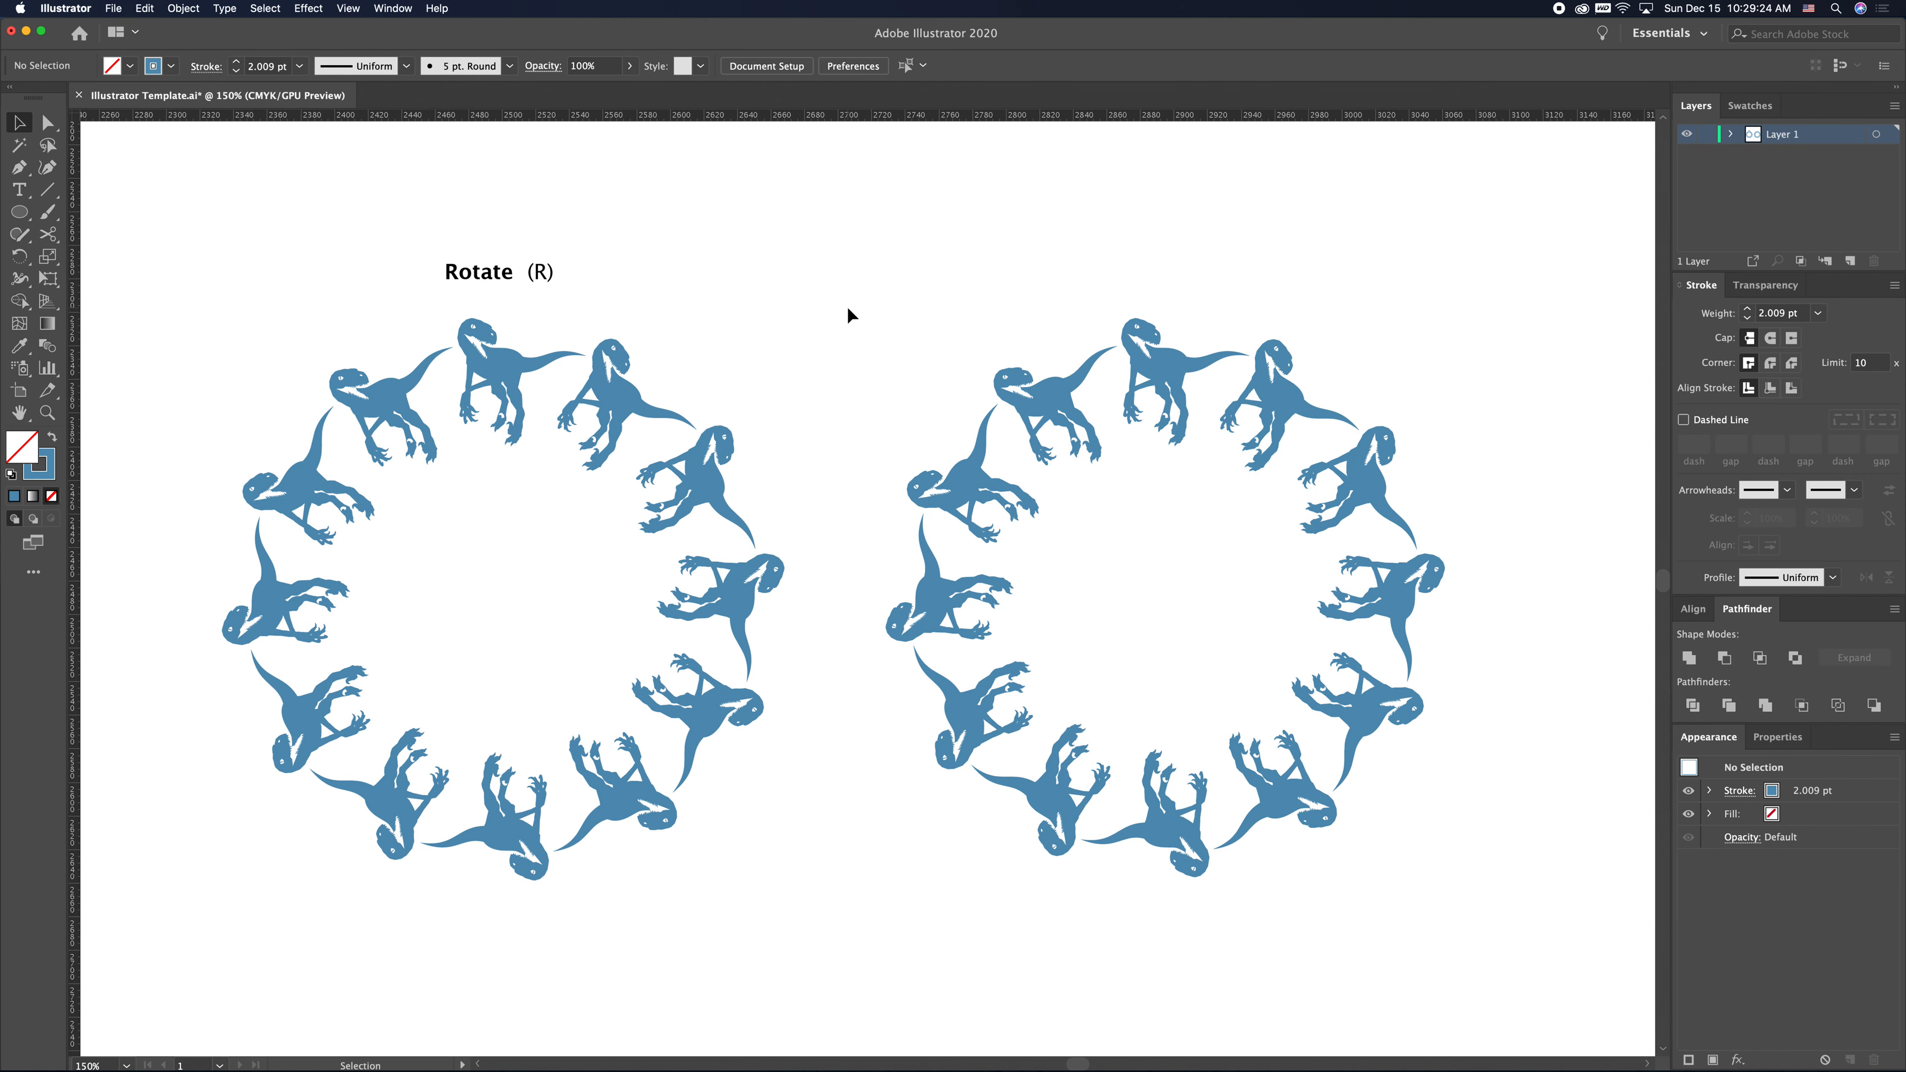